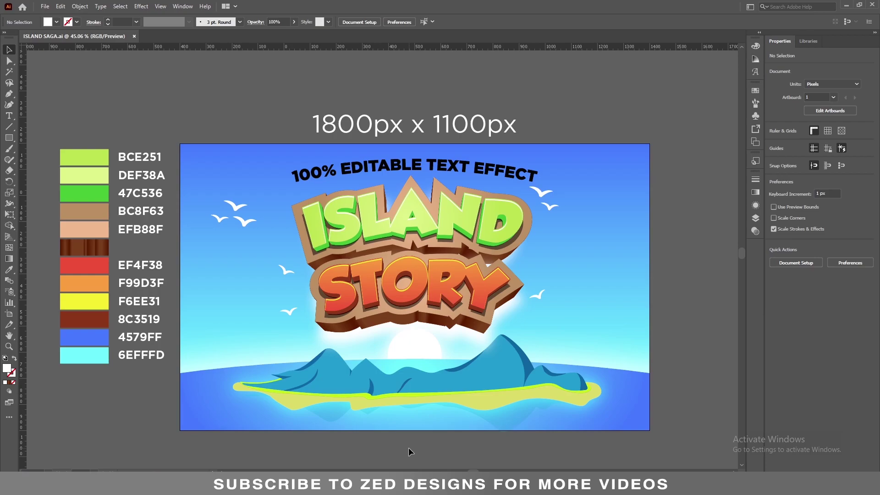
Select and delete all the sample artwork on the artboard.
left_click_drag(174, 139, 667, 436)
key("Delete")
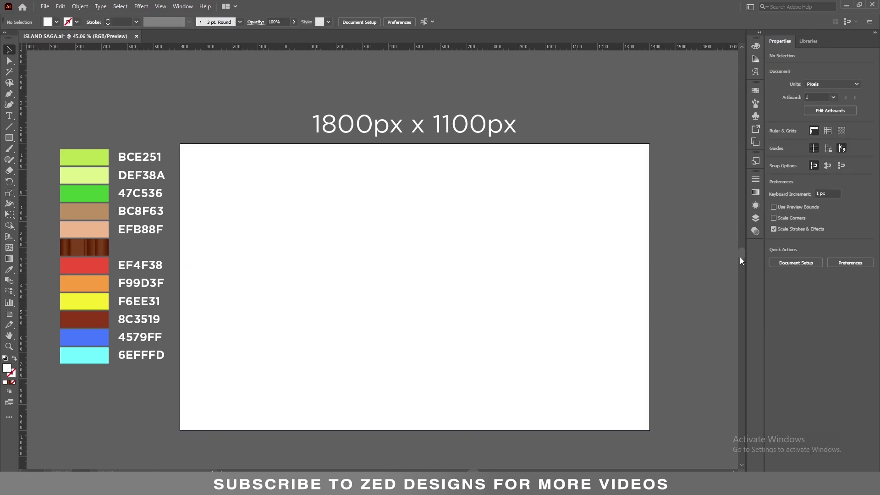
left_click(754, 218)
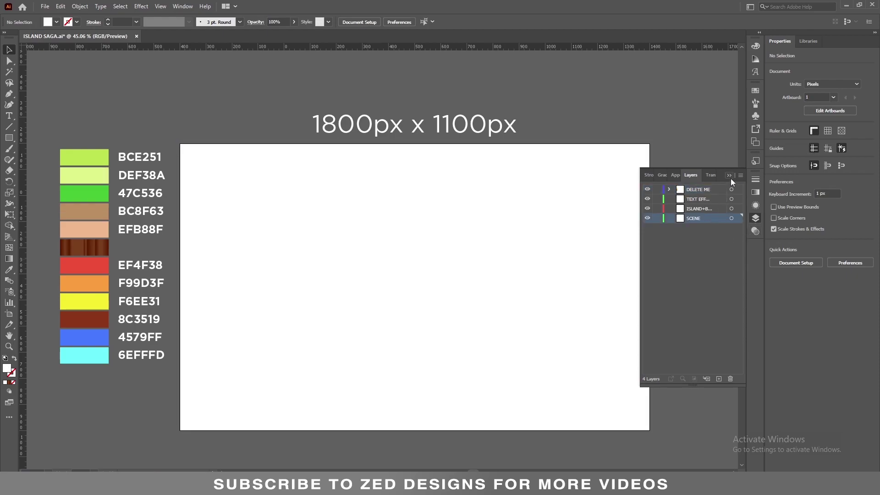
left_click(669, 244)
Draw a rectangle covering the whole artboard.
key("m")
left_click_drag(180, 144, 650, 430)
key("v")
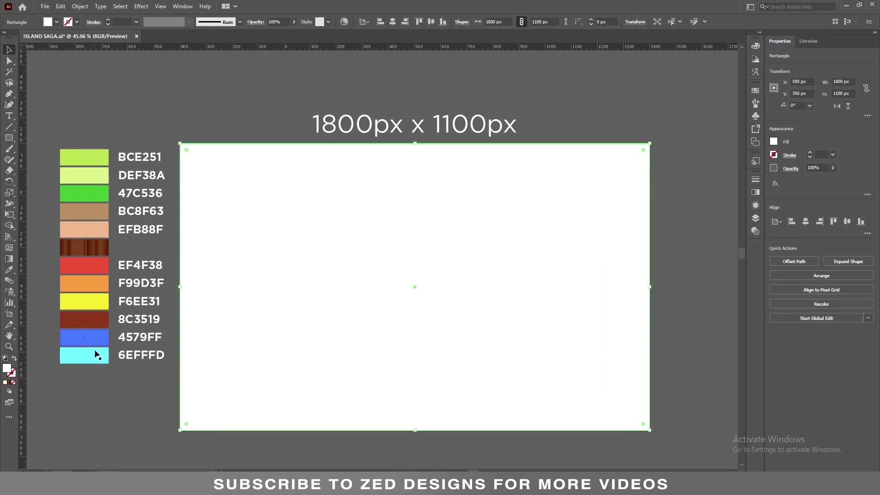
Fill the rectangle with the white-to-black linear gradient angled at 90°.
left_click(754, 191)
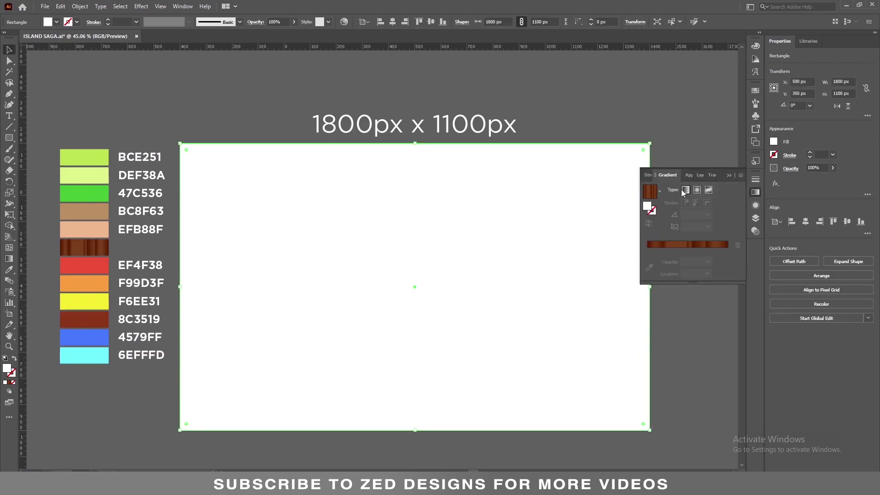
left_click(659, 192)
left_click(646, 210)
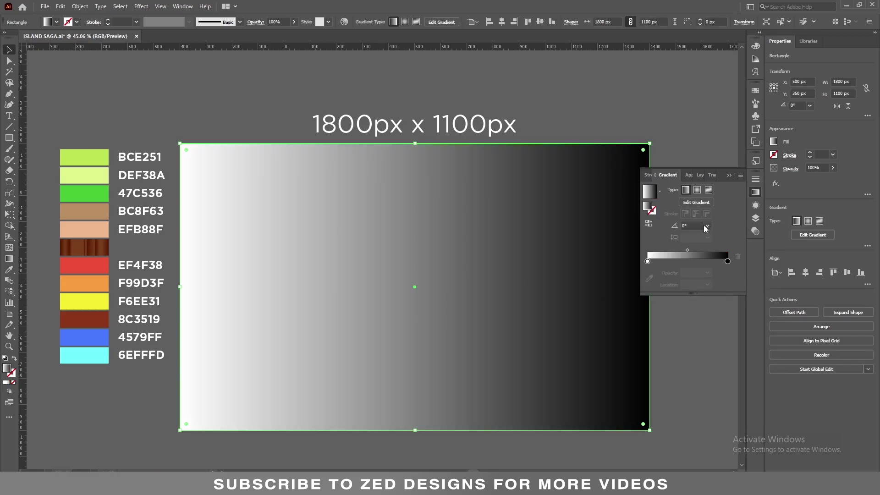
left_click(707, 226)
left_click(717, 276)
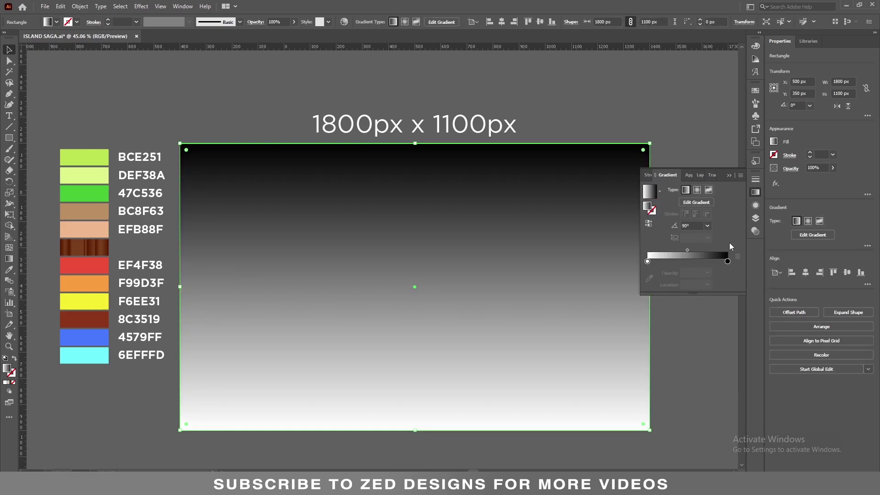
Eyedrop the gradient stops: blue 4579FF at the top, cyan 6EFFFD at the bottom.
left_click(727, 261)
left_click(650, 279)
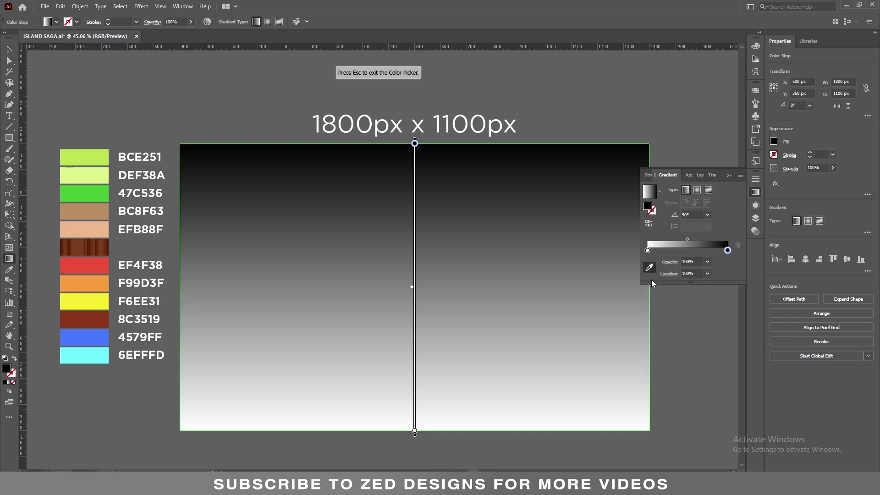
left_click(107, 338)
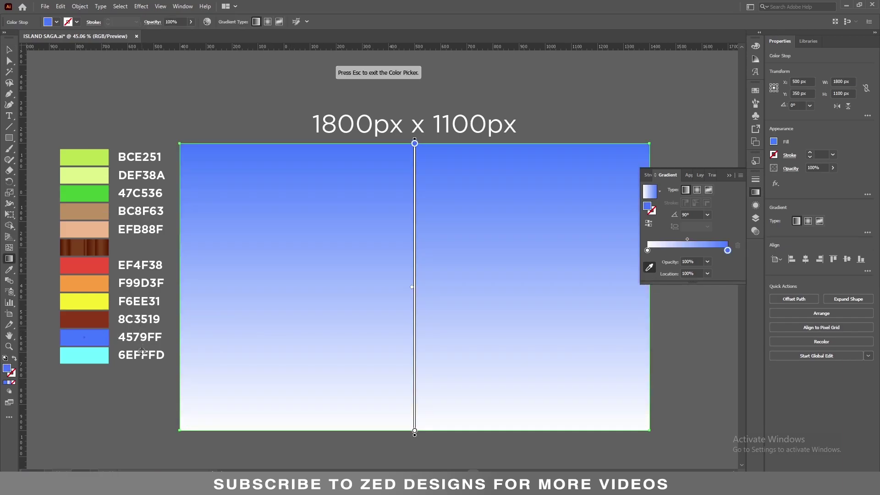
left_click(647, 250)
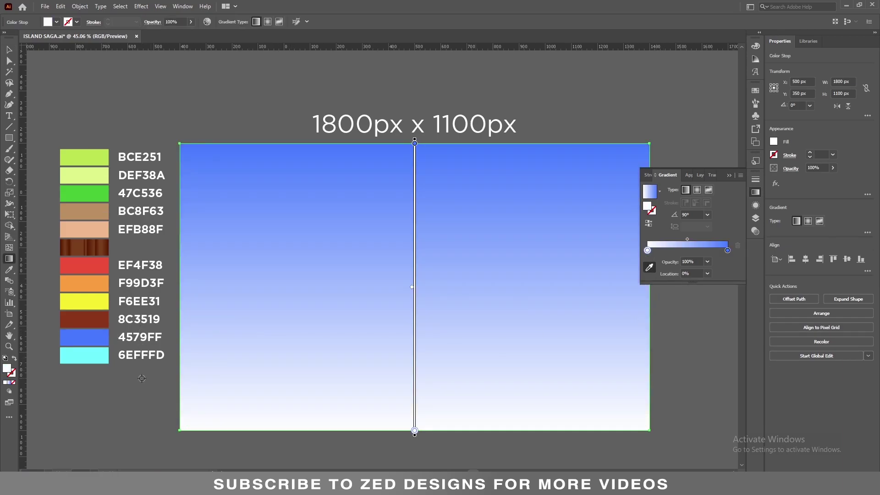
left_click(98, 360)
key("v")
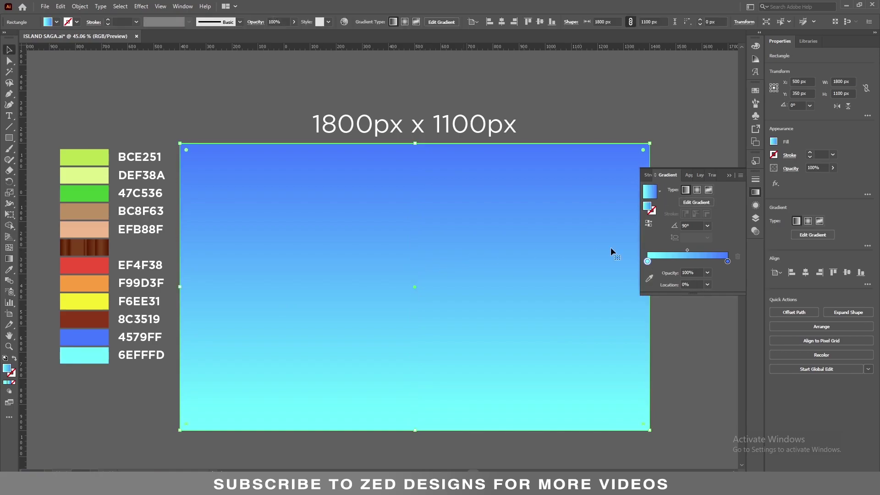
Lock the SCENE layer.
left_click(754, 219)
left_click(657, 218)
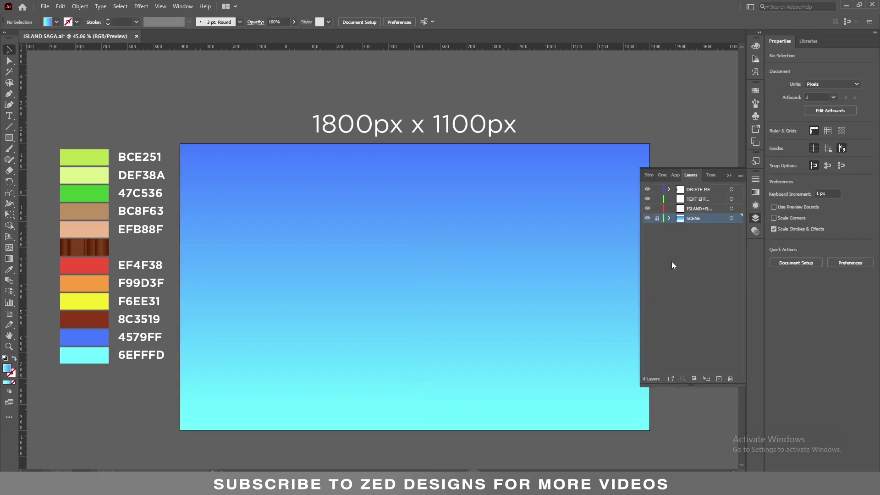
left_click(729, 176)
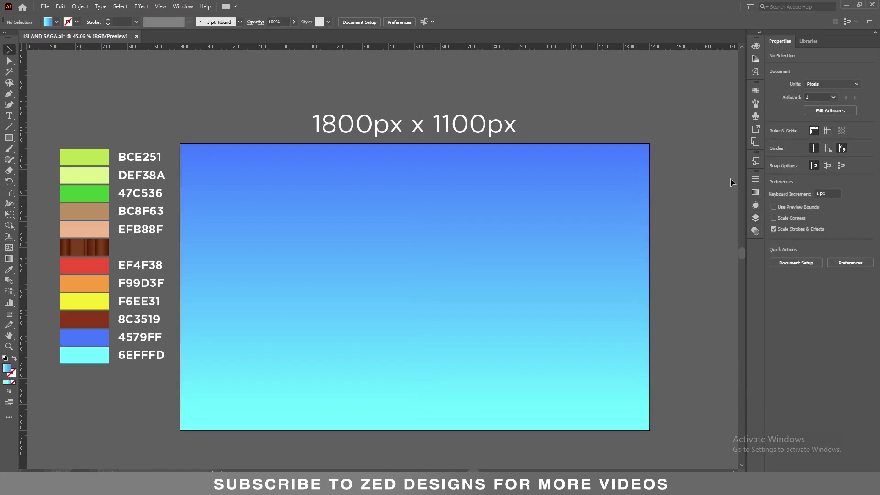
Add a text object on the artboard reading 'ISLAND'.
key("t")
left_click(369, 269)
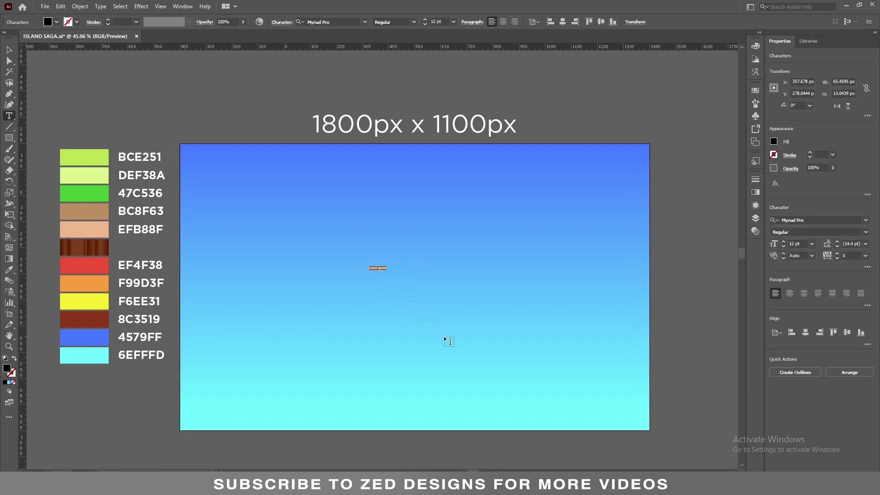
type("A")
key("BackSpace")
key("BackSpace")
key("BackSpace")
key("BackSpace")
key("BackSpace")
key("BackSpace")
type("ISLAND")
key("Escape")
Set the ISLAND text to the GROBOLD font at 200 pt.
left_click(332, 23)
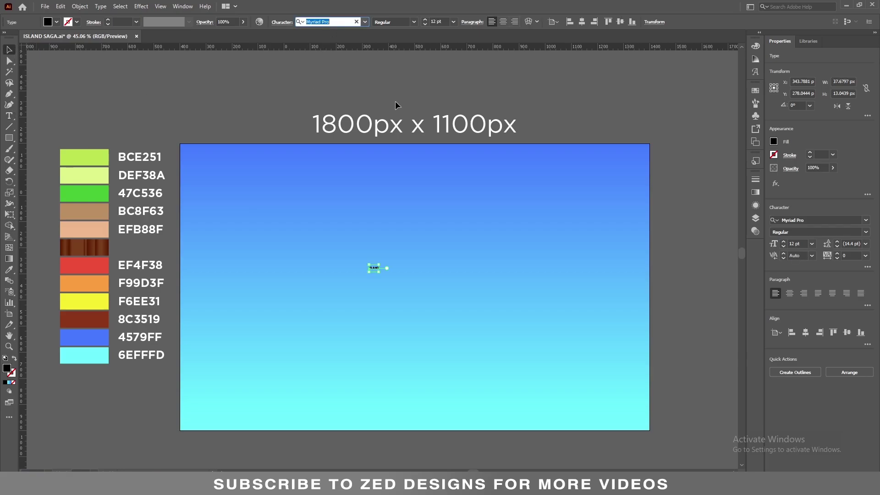
type("GROB")
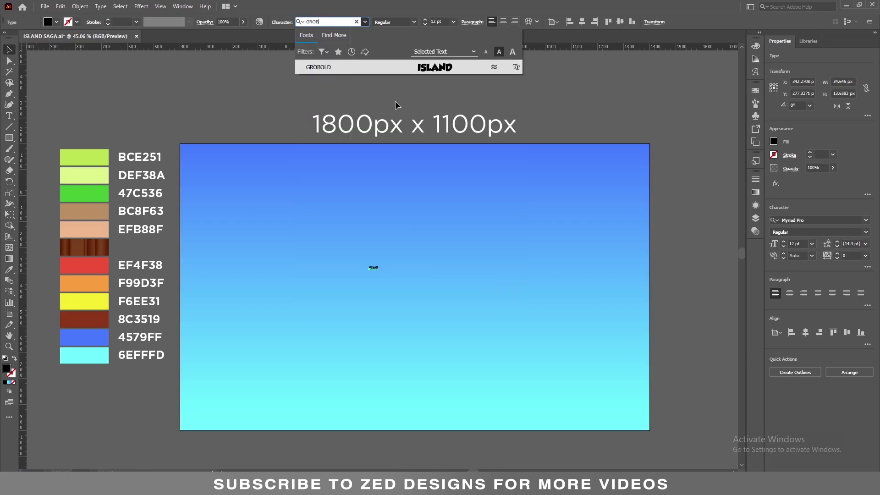
left_click(395, 67)
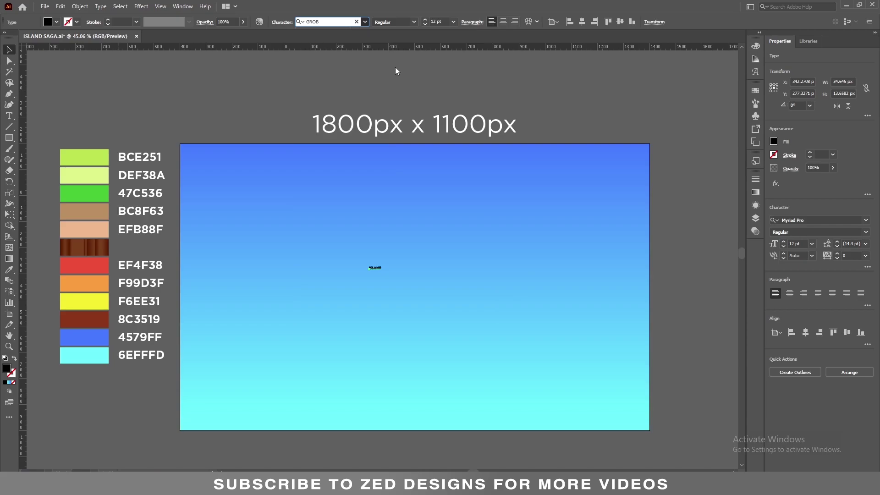
left_click(433, 22)
type("200")
key("Return")
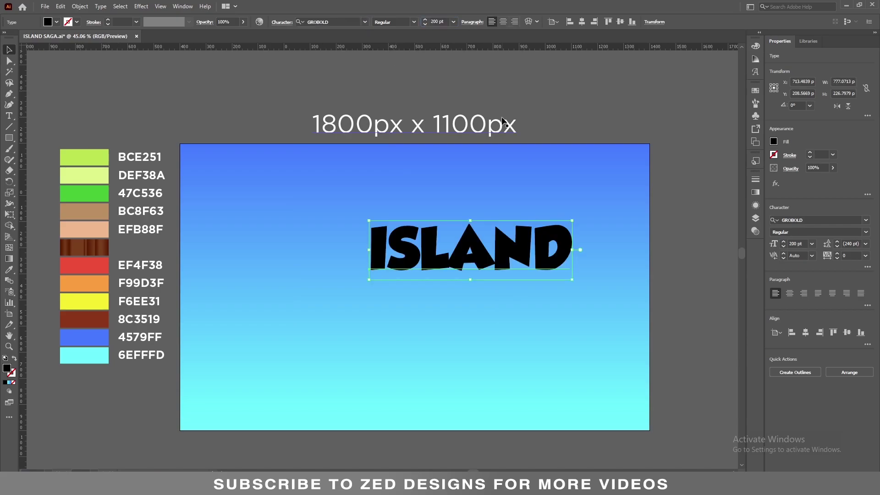
Centre-align ISLAND and centre it horizontally and vertically on the artboard.
left_click(503, 21)
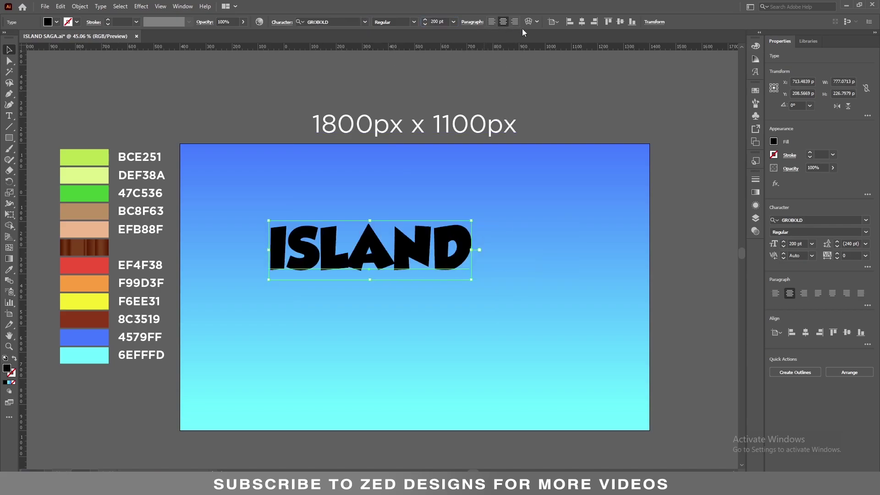
left_click(582, 22)
left_click(620, 22)
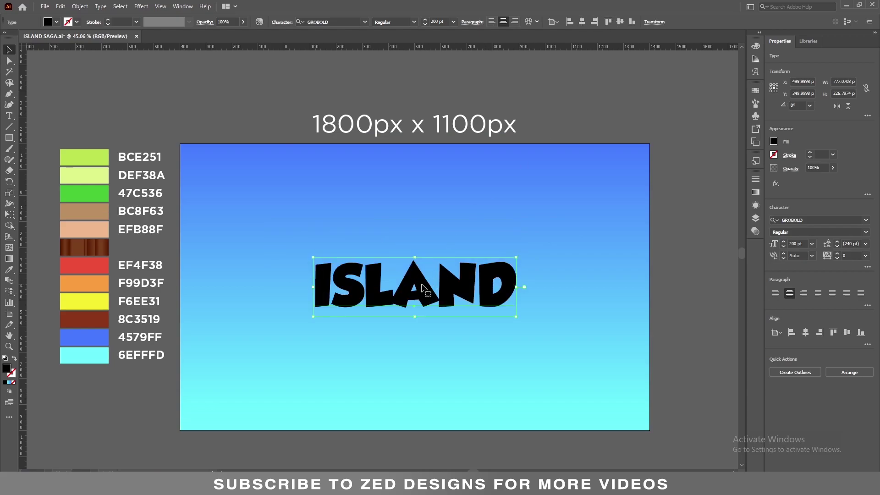
Clear ISLAND's fill and add a new fill with a radial white-to-black gradient.
left_click(15, 382)
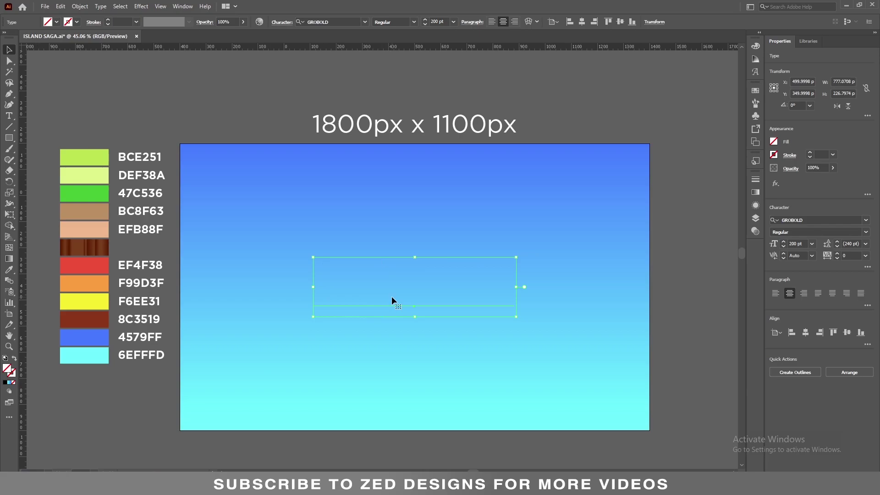
left_click(756, 206)
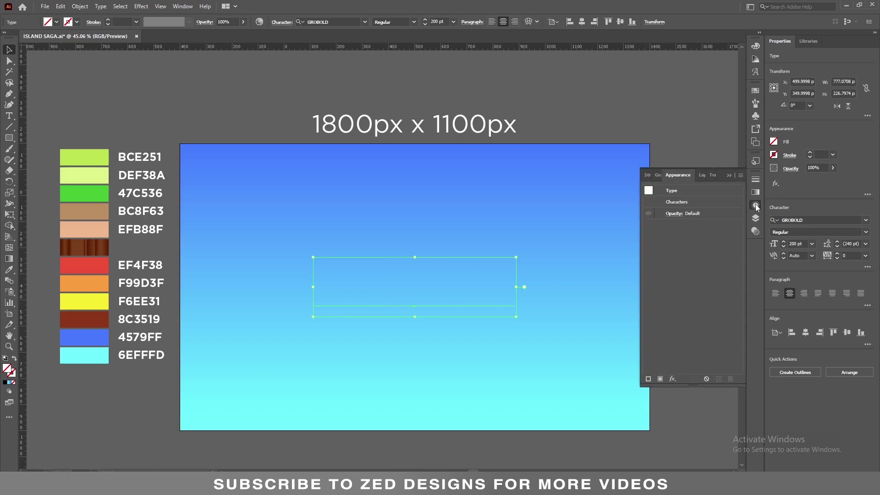
left_click(660, 379)
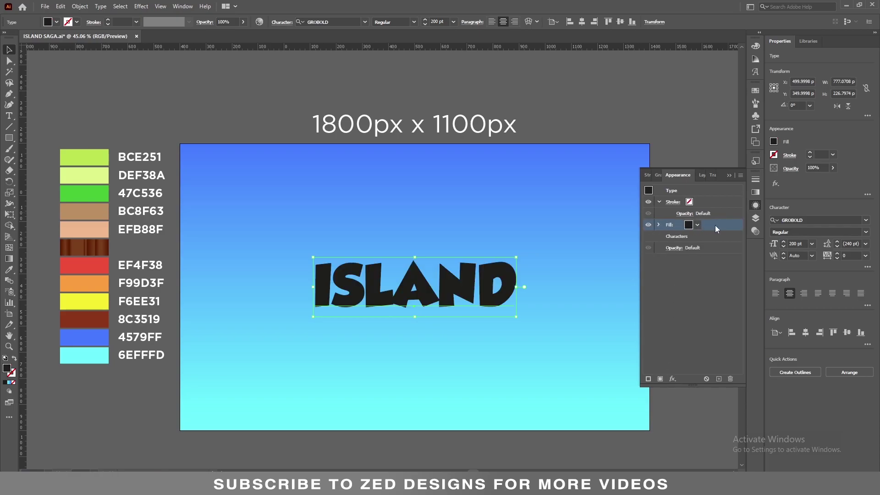
left_click(756, 193)
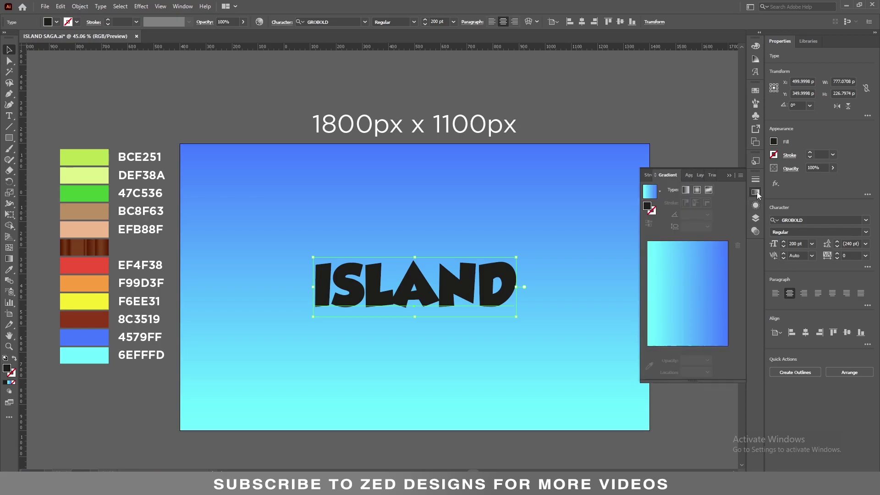
left_click(659, 191)
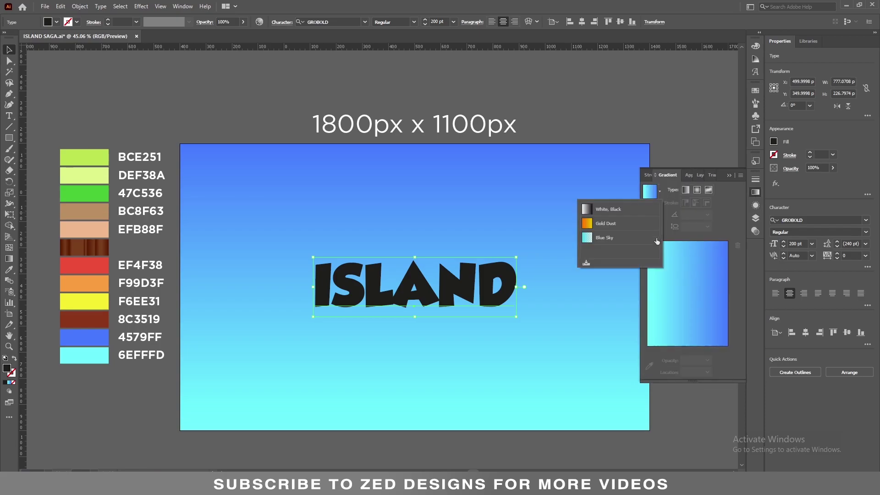
left_click(646, 210)
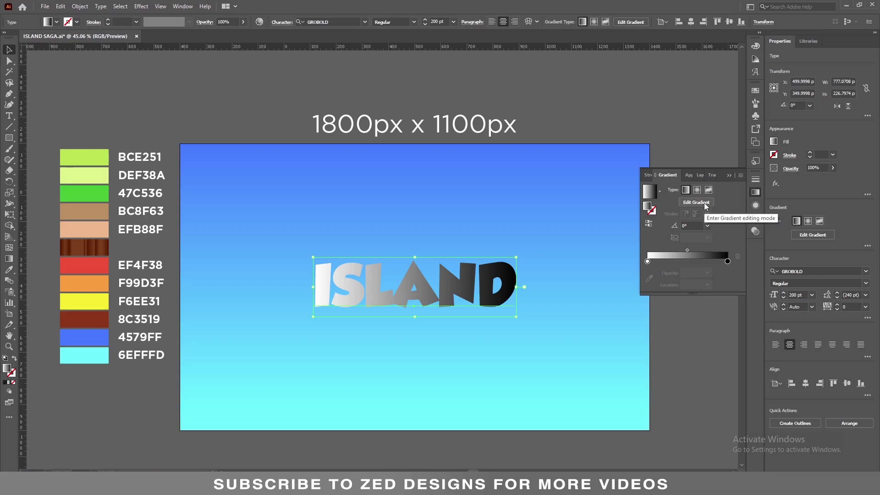
left_click(697, 191)
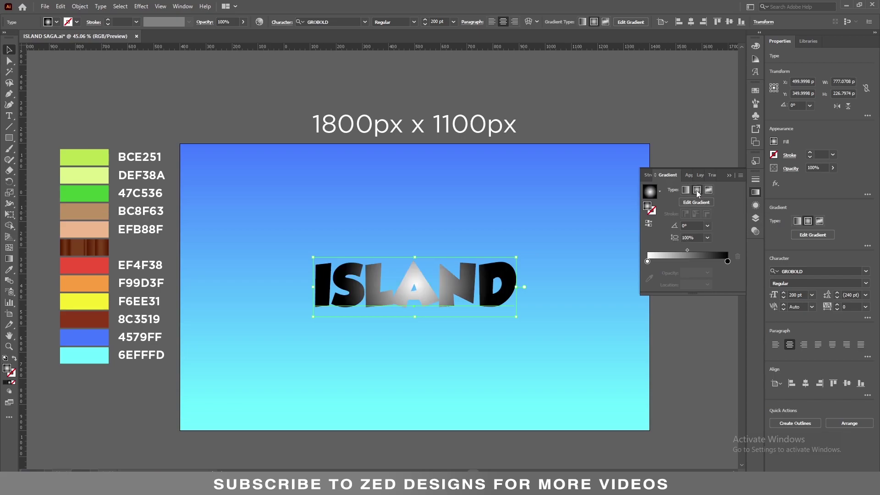
Eyedrop green BCE251 into the outer gradient stop and DEF38A into the inner stop.
left_click(728, 262)
left_click(649, 278)
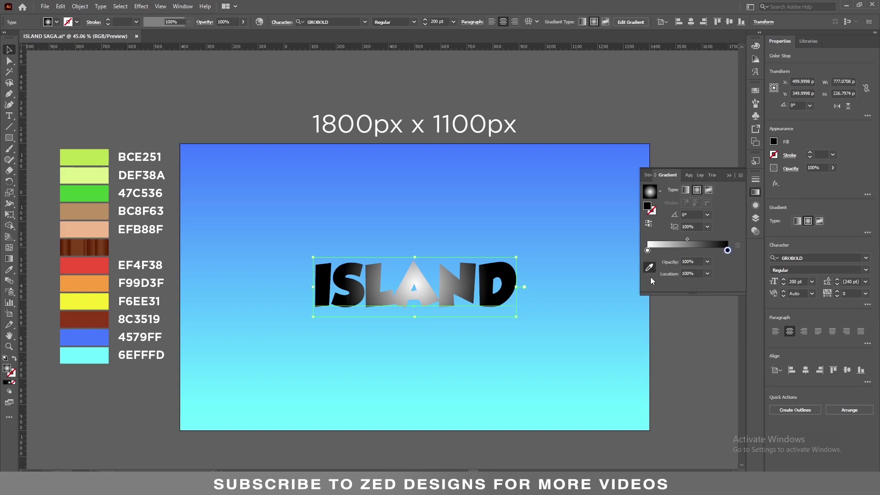
left_click(90, 158)
left_click(647, 250)
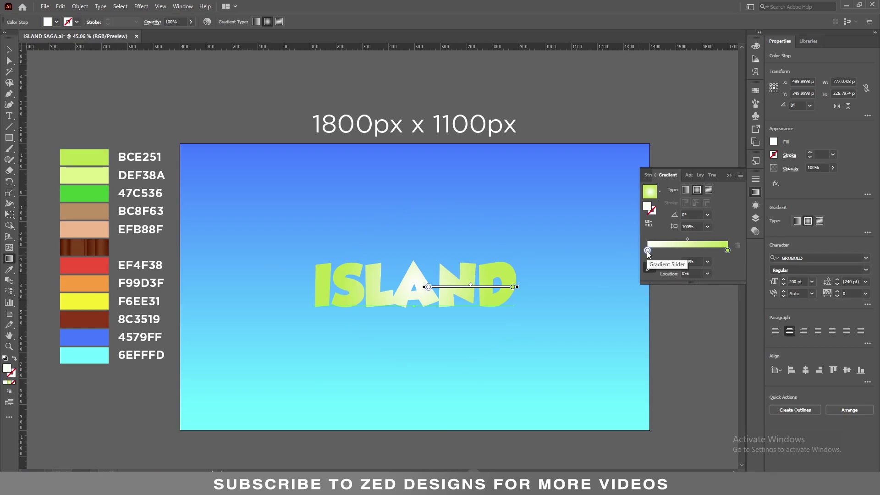
left_click(650, 268)
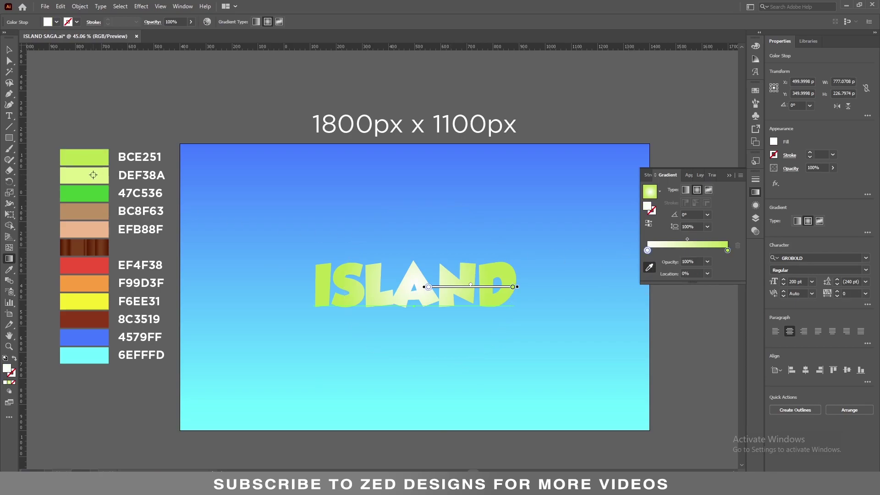
left_click(93, 175)
key("v")
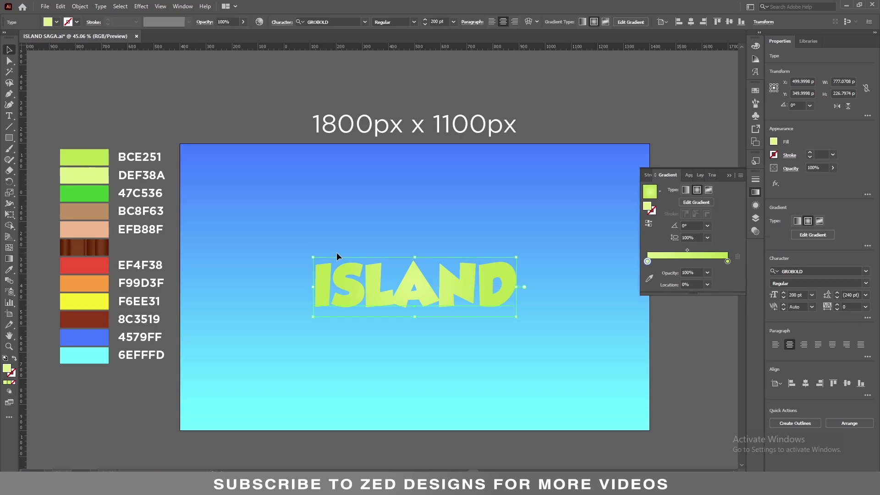
Duplicate ISLAND's gradient fill twice and make the middle fill white.
left_click(756, 205)
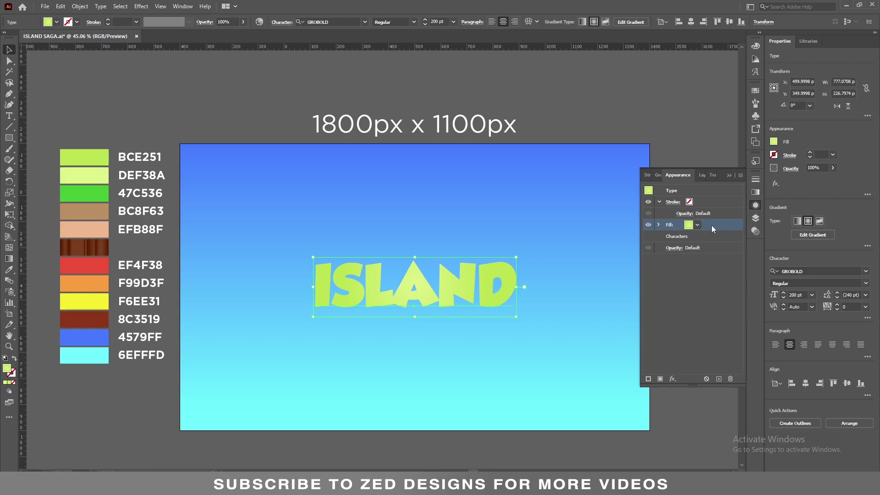
left_click(719, 379)
left_click(718, 378)
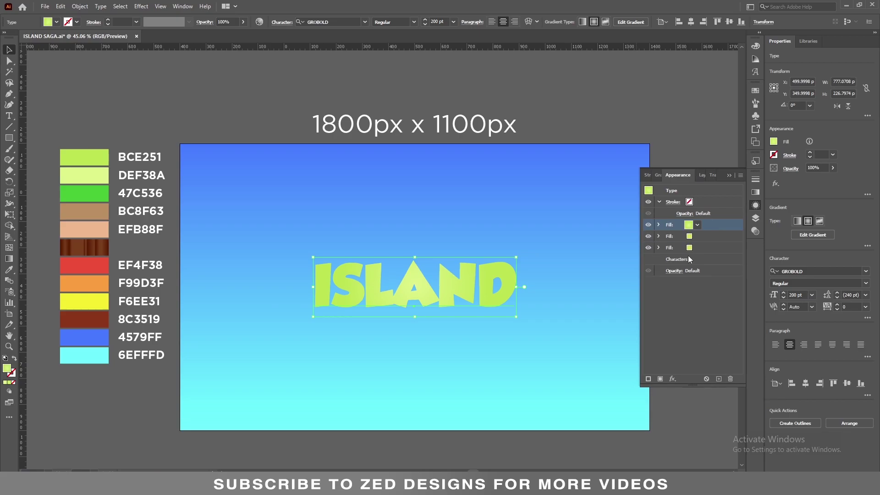
left_click(699, 236)
left_click(697, 236)
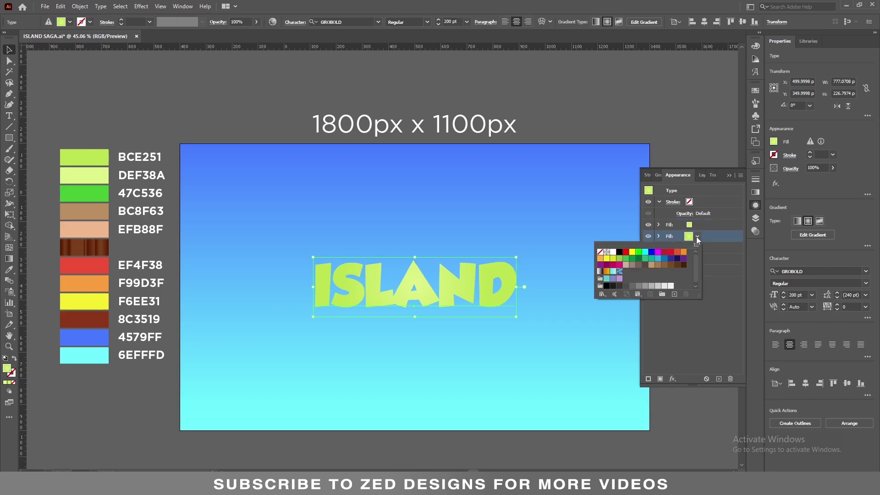
left_click(613, 252)
left_click(717, 277)
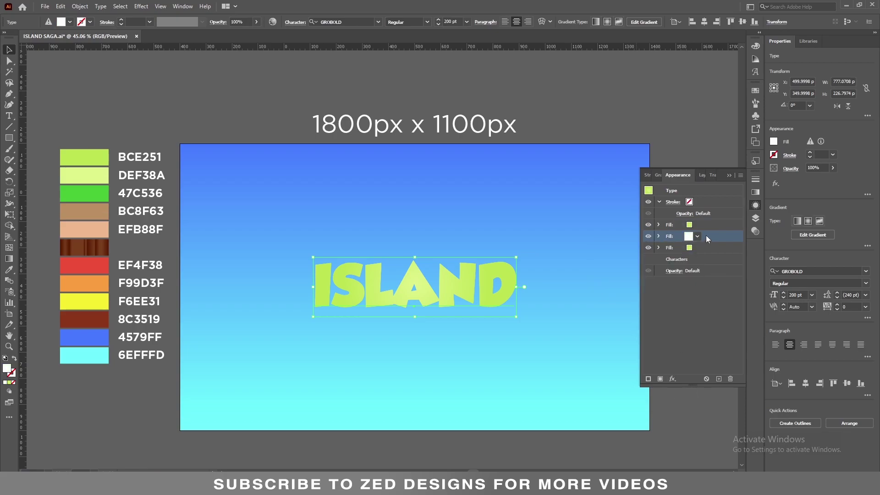
Apply an Offset Path of -2 px to the white fill.
left_click(673, 378)
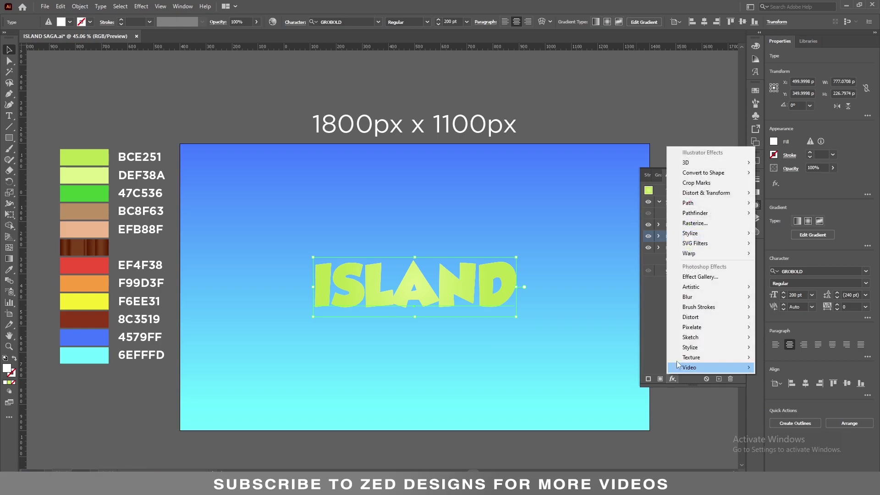
mouse_move(706, 203)
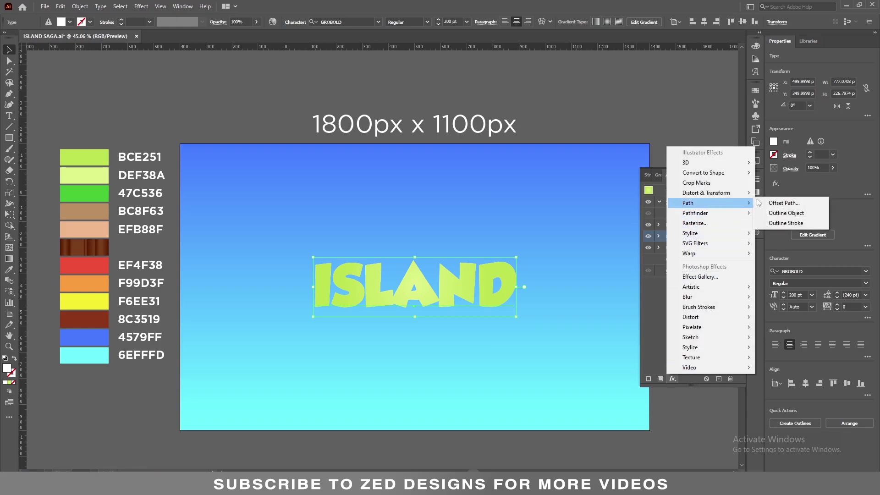
left_click(784, 200)
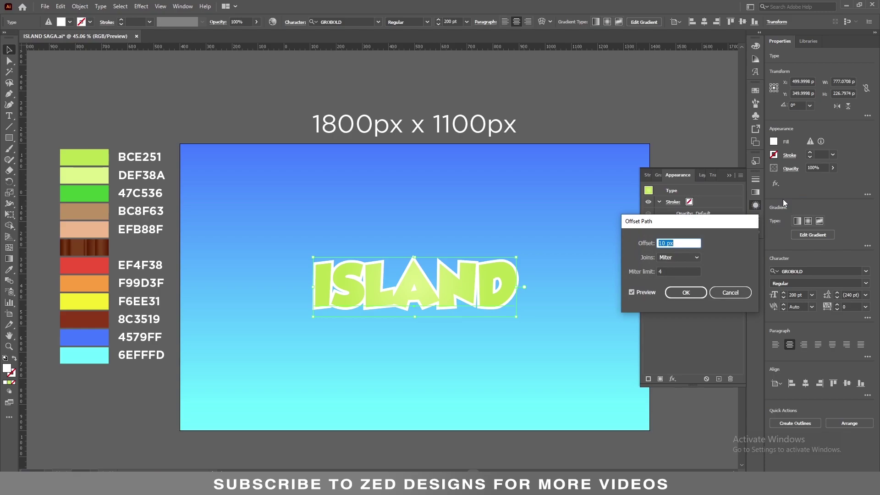
type("-2")
key("Tab")
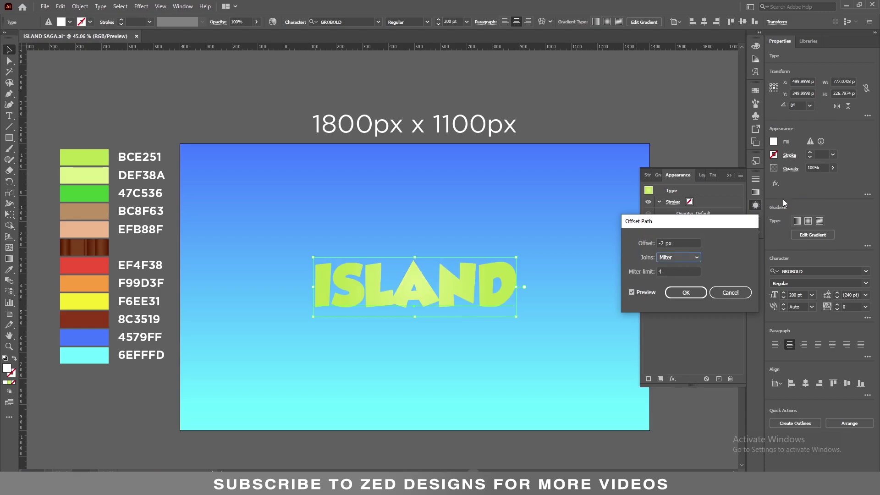
left_click(681, 292)
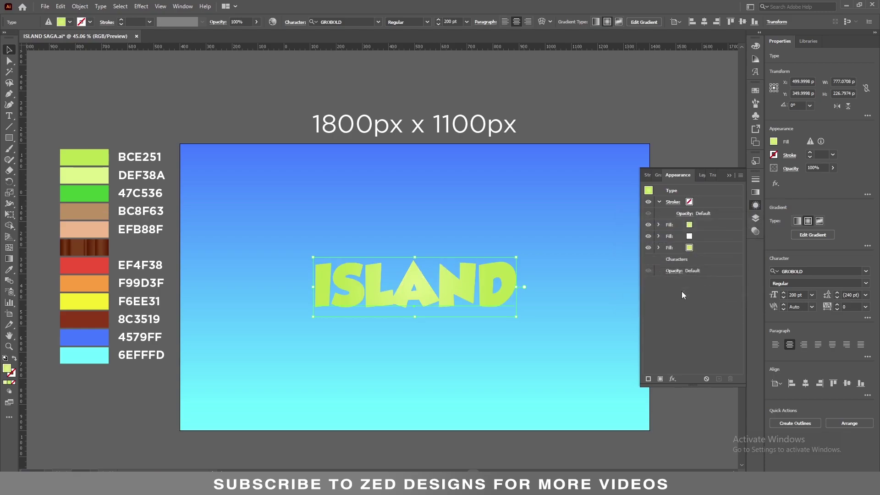
Apply an Offset Path of -3 px to the top green fill.
left_click(714, 225)
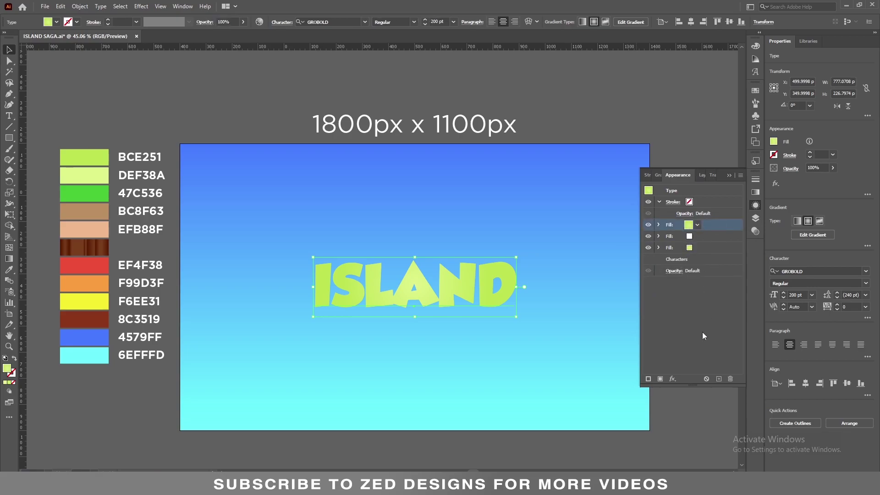
left_click(672, 378)
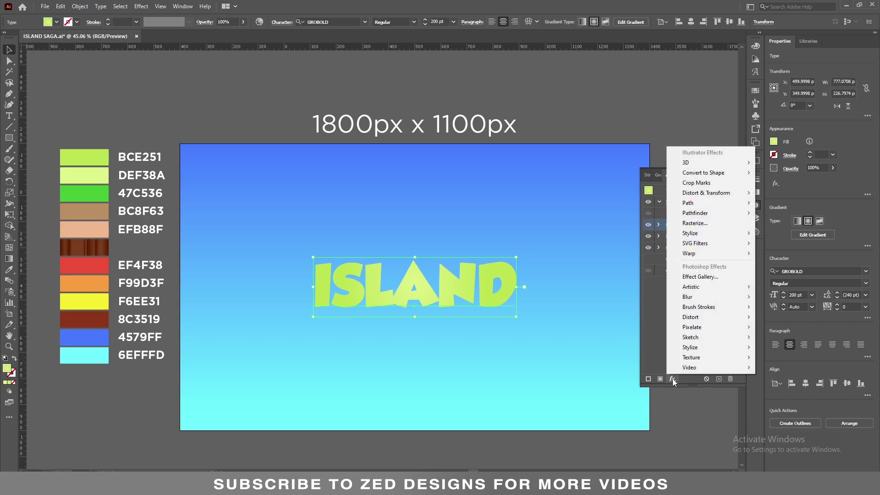
mouse_move(725, 203)
left_click(777, 202)
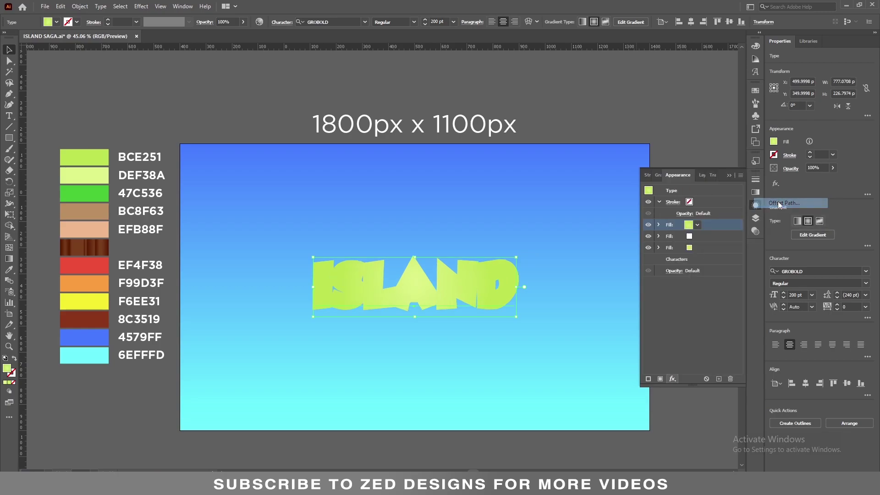
type("-3")
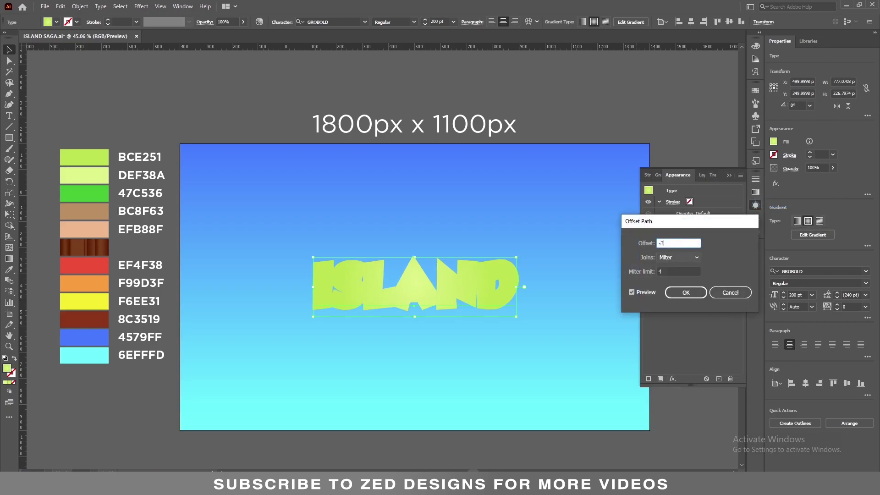
key("Tab")
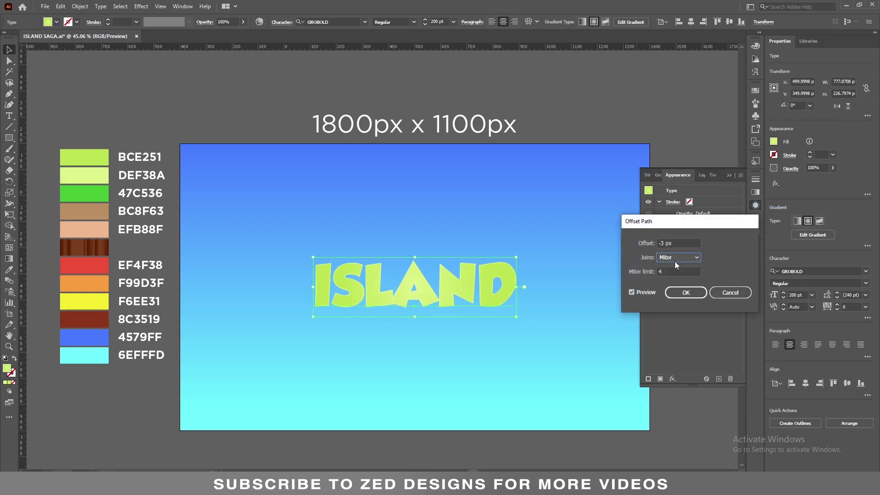
left_click(675, 292)
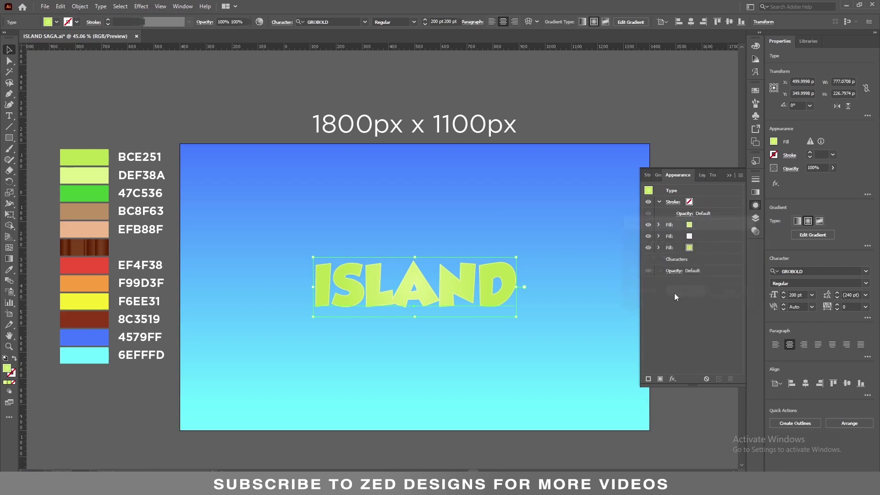
left_click(704, 224)
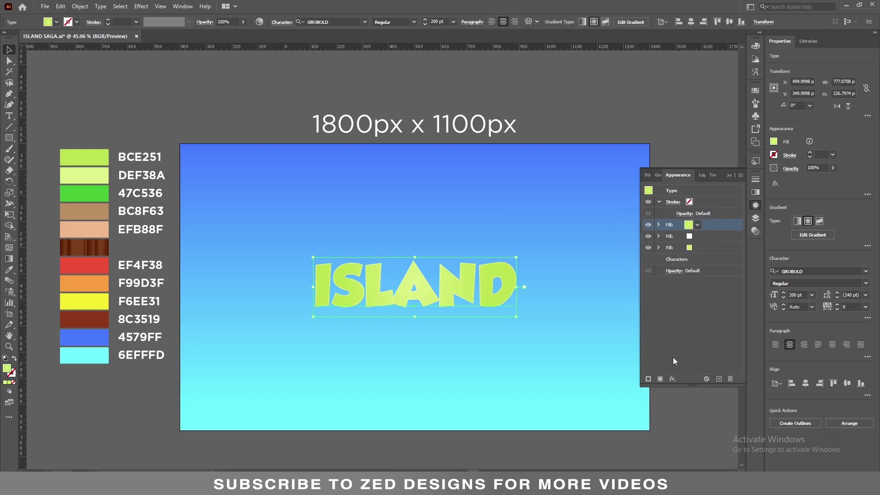
Add a Transform effect moving the top green fill 4 px vertically.
left_click(671, 378)
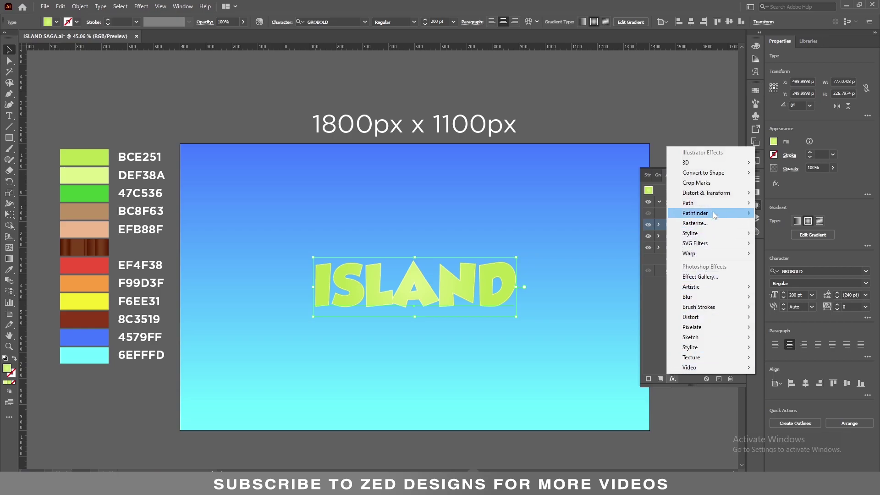
mouse_move(714, 200)
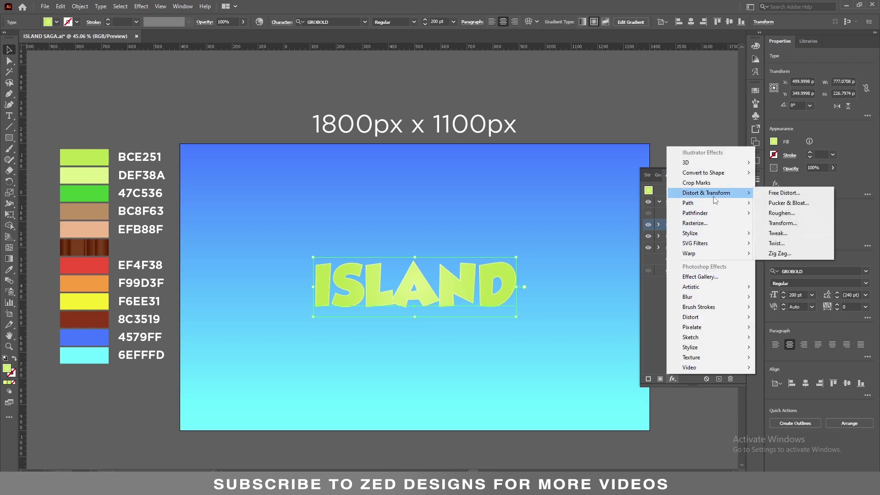
left_click(782, 223)
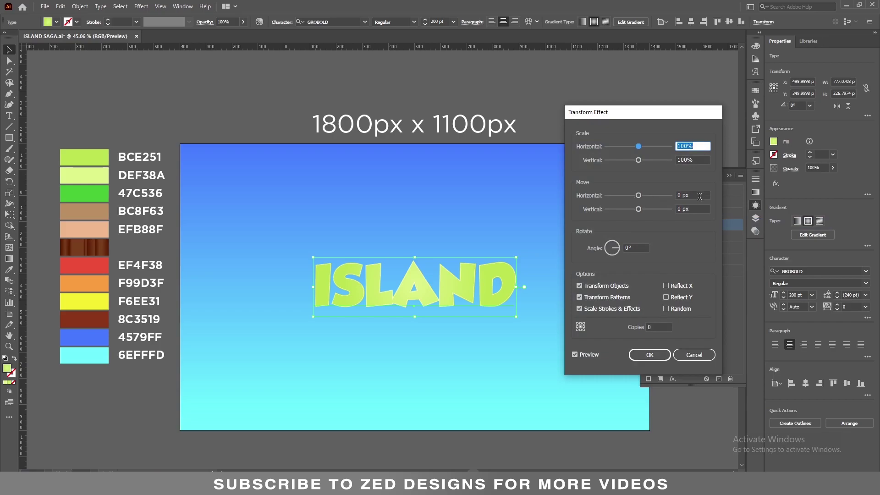
left_click(688, 208)
key("Tab")
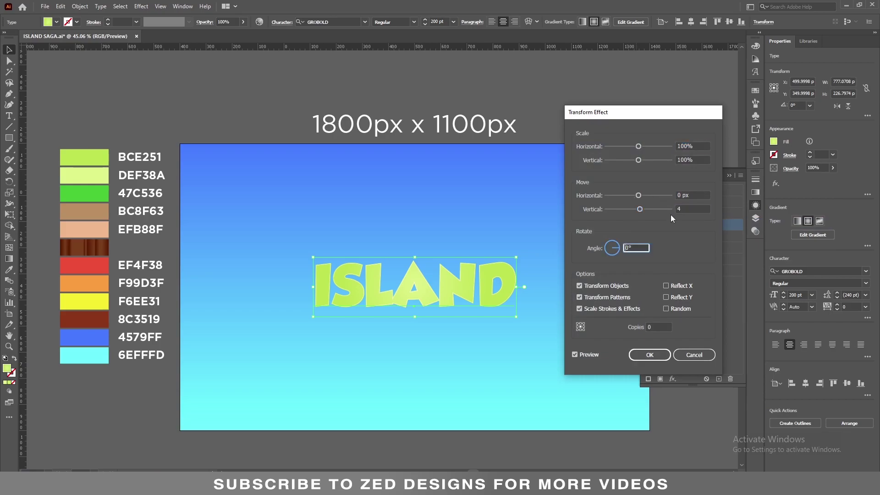
left_click(651, 355)
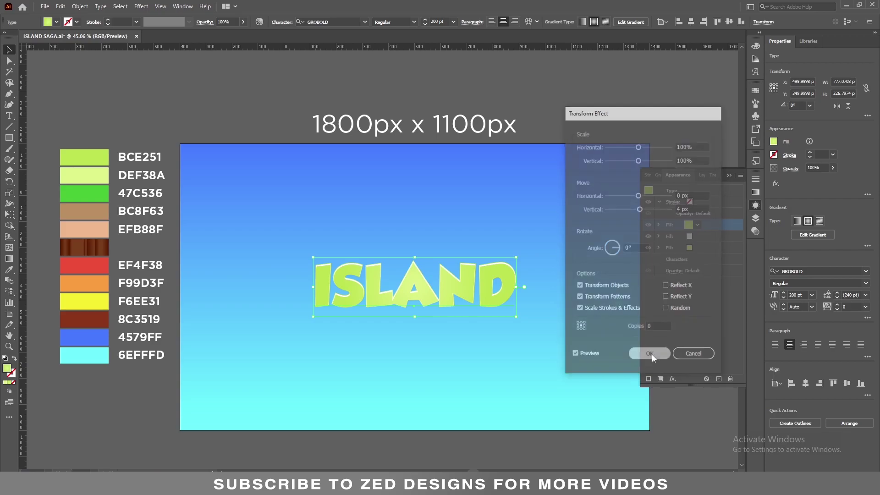
Duplicate the third fill into a new bottom fill and eyedrop green 47C536 into it.
left_click(708, 250)
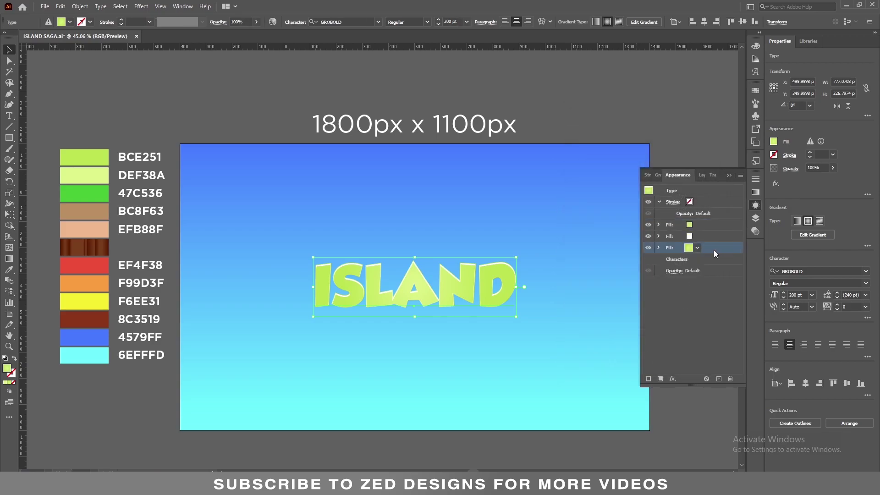
left_click(719, 378)
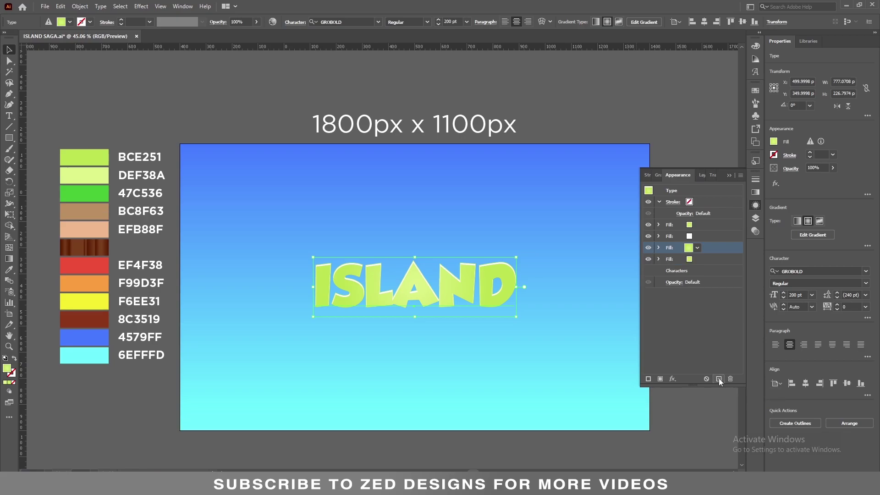
left_click(702, 259)
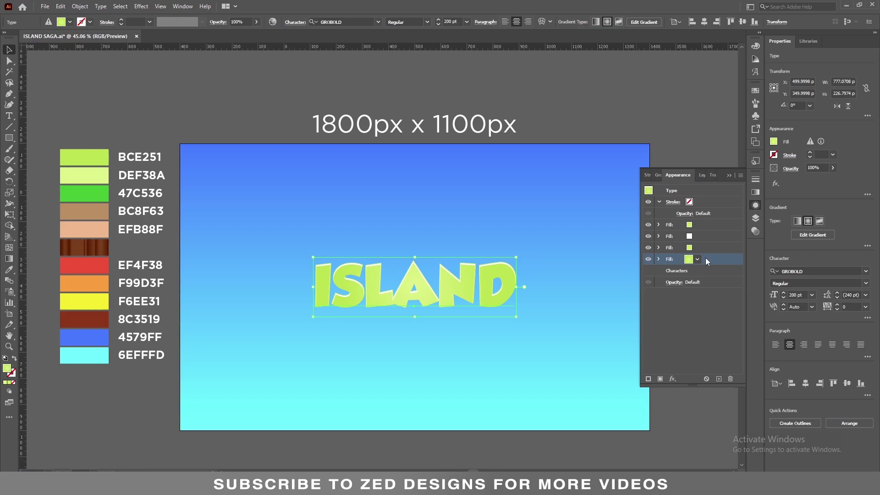
left_click(9, 269)
left_click(79, 195)
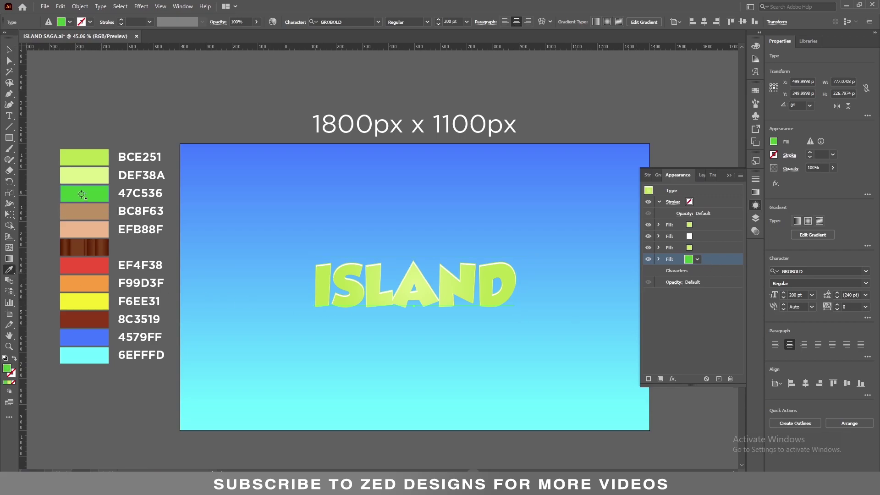
key("v")
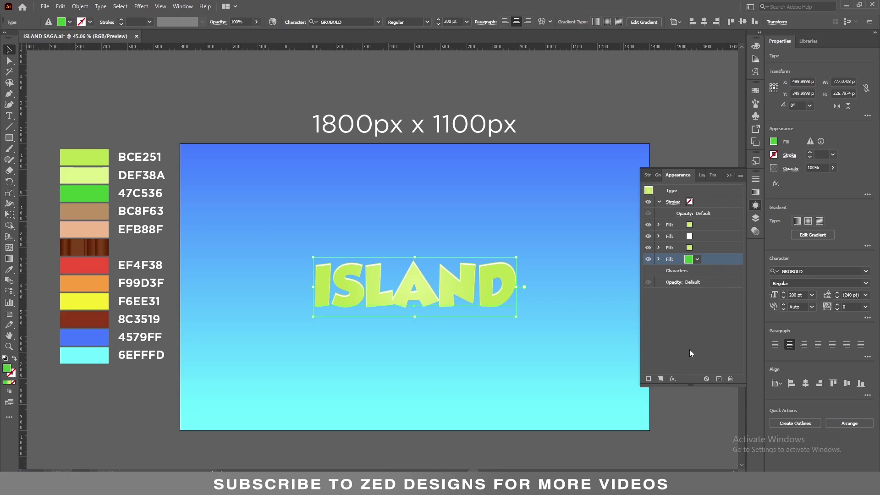
Add a Transform effect to the fourth fill, scaling it 99.9% horizontally and vertically.
left_click(672, 379)
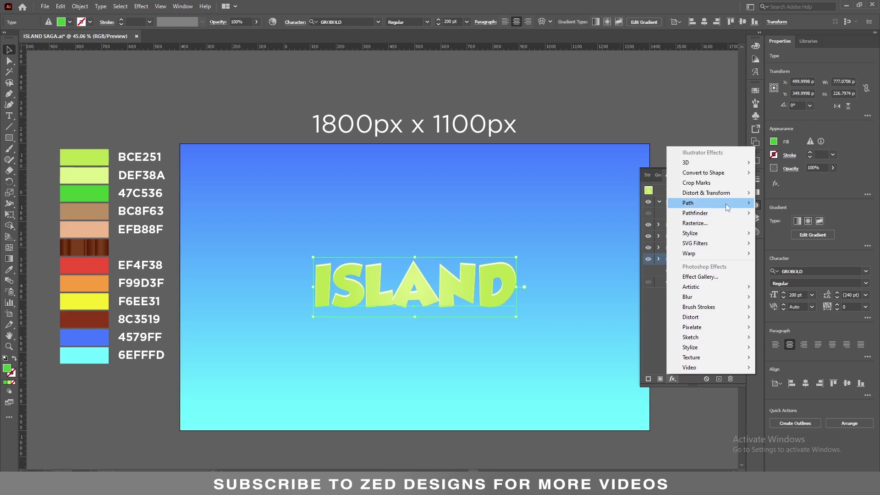
mouse_move(729, 195)
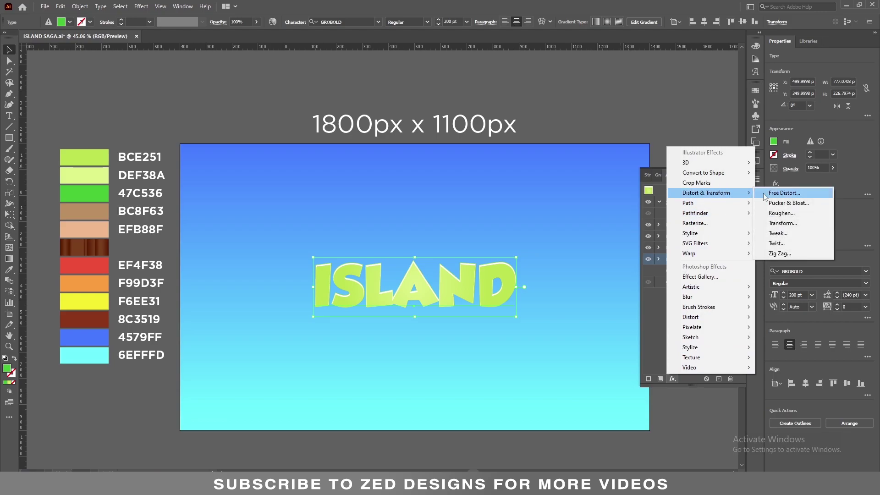
left_click(774, 224)
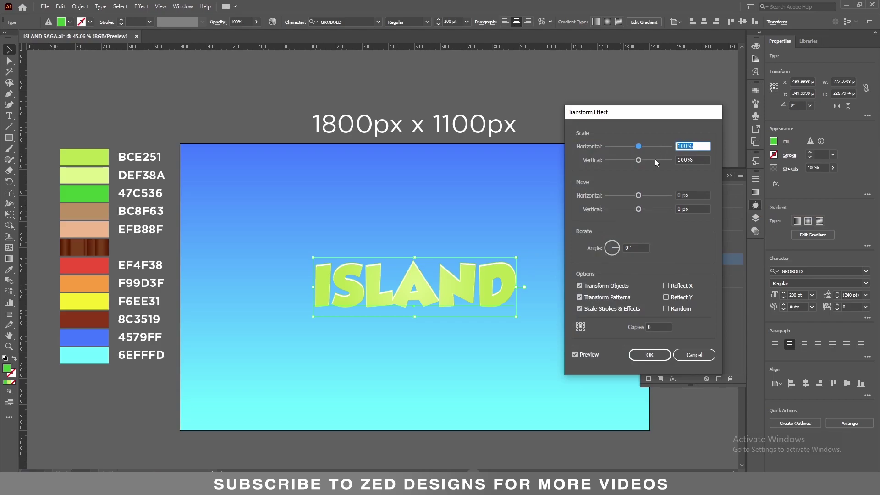
type("99.9")
key("Tab")
type("99.")
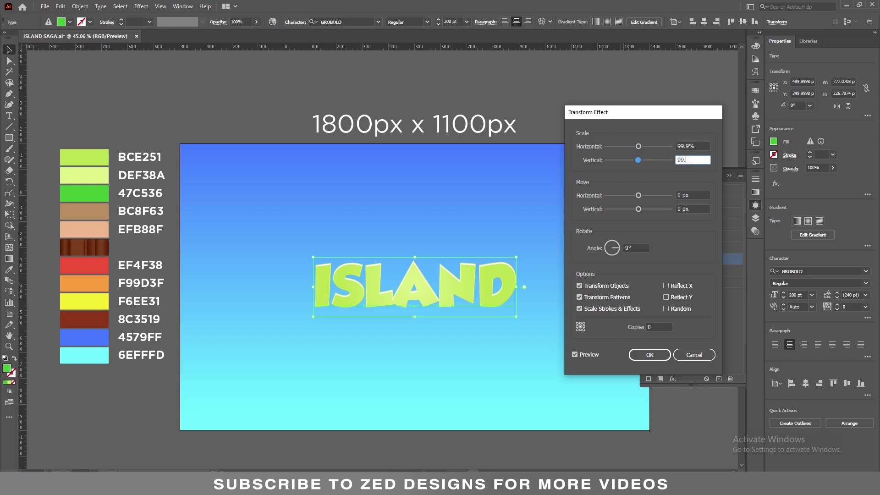
type("9")
key("Tab")
Move each copy 0.5 px vertically with 34 copies to build the extrusion.
key("Tab")
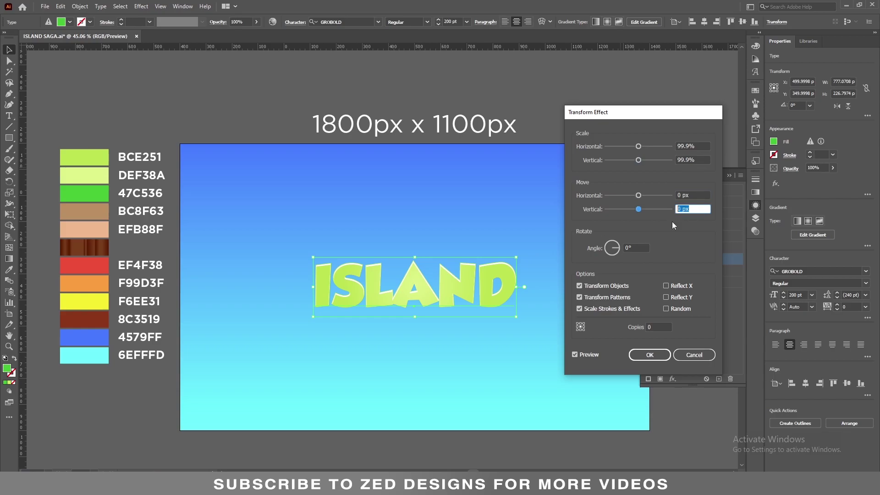
type("0.5")
key("Tab")
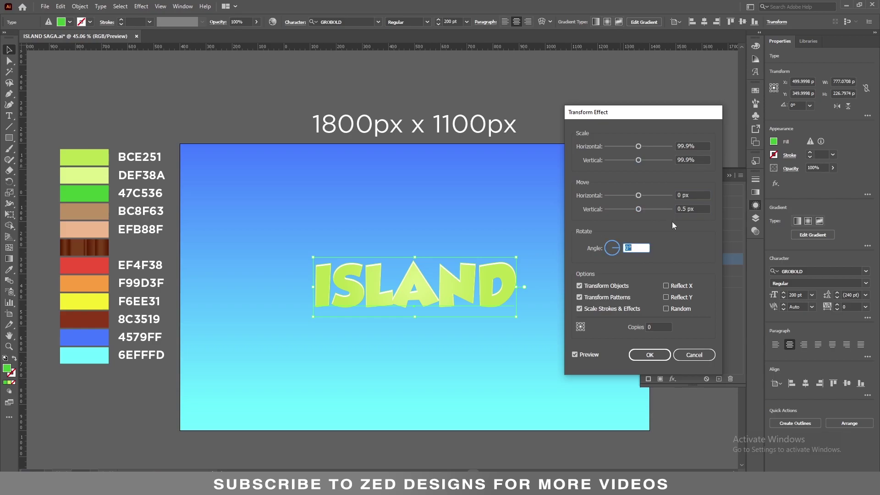
left_click(657, 325)
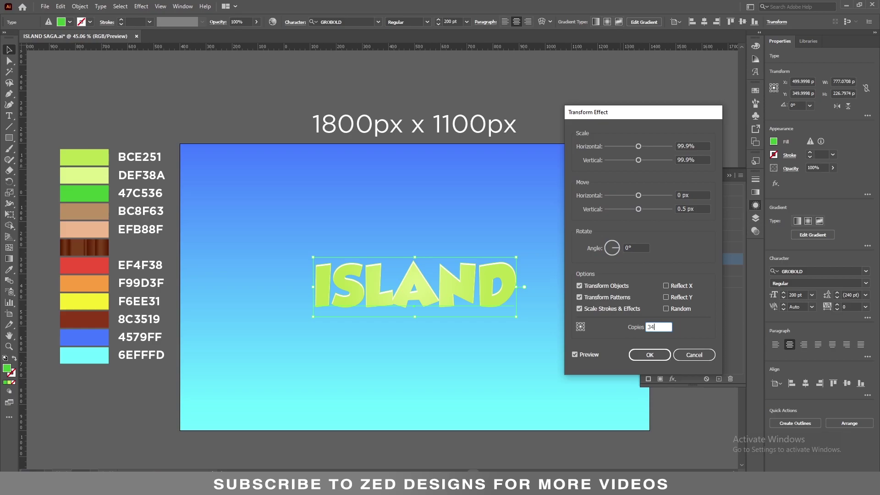
type("34")
key("Tab")
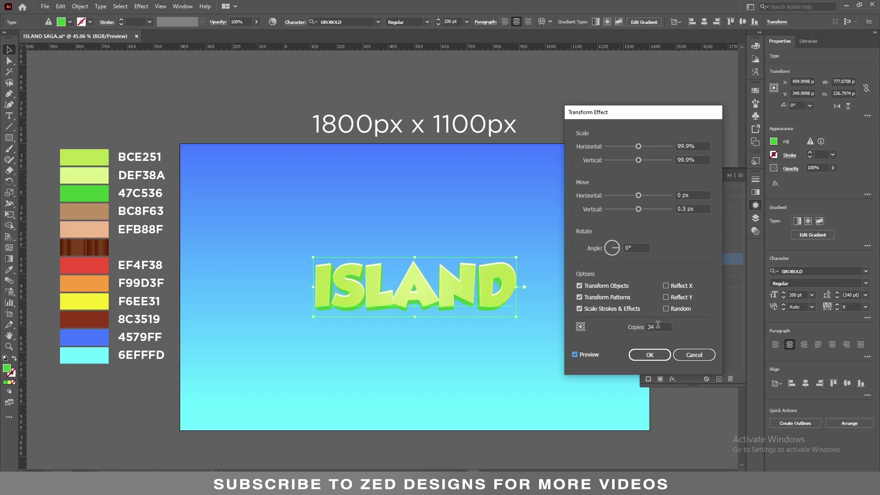
left_click(649, 356)
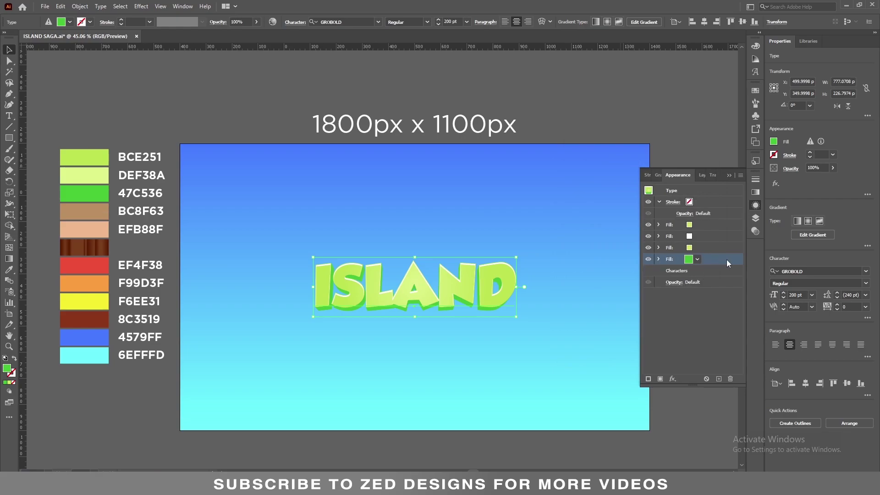
Duplicate the green extrusion fill and change the lower copy's Transform to 42 copies.
left_click(718, 379)
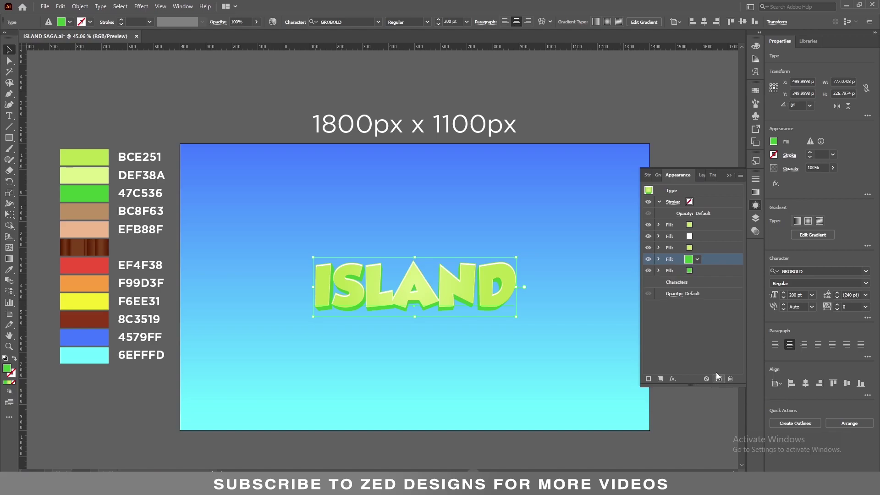
left_click(700, 270)
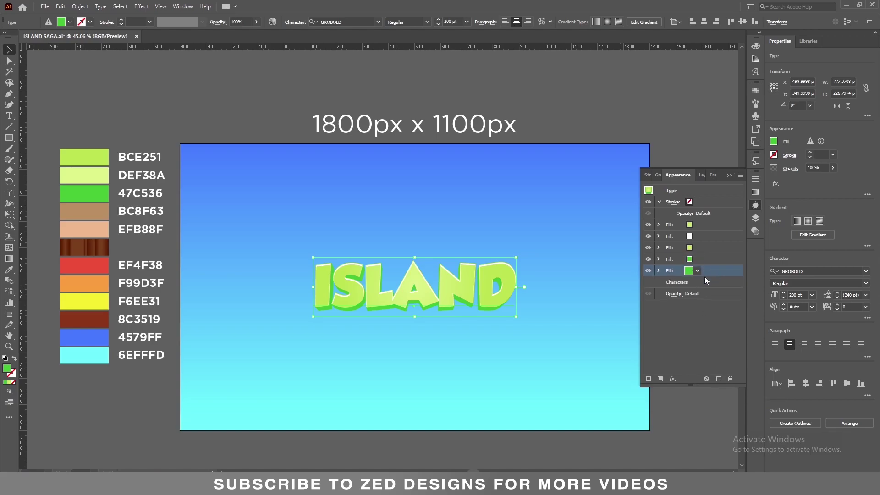
left_click(659, 270)
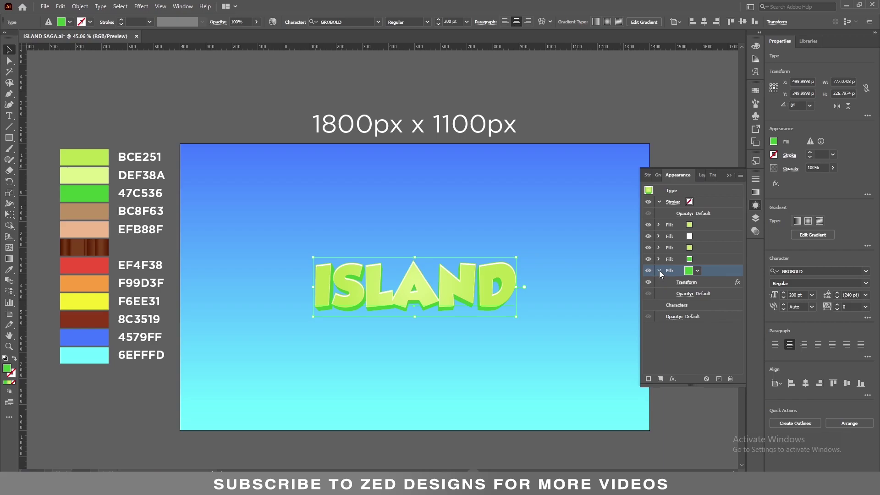
left_click(684, 285)
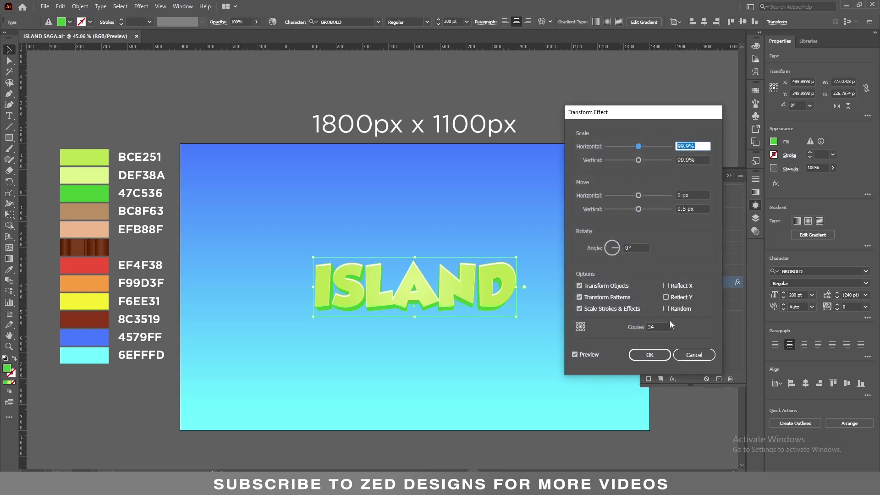
left_click_drag(662, 327, 635, 328)
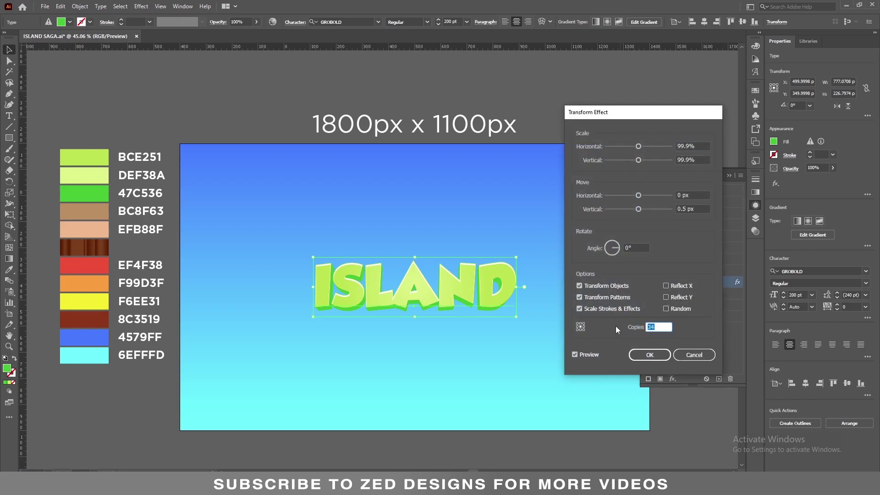
type("42")
key("Tab")
left_click(647, 354)
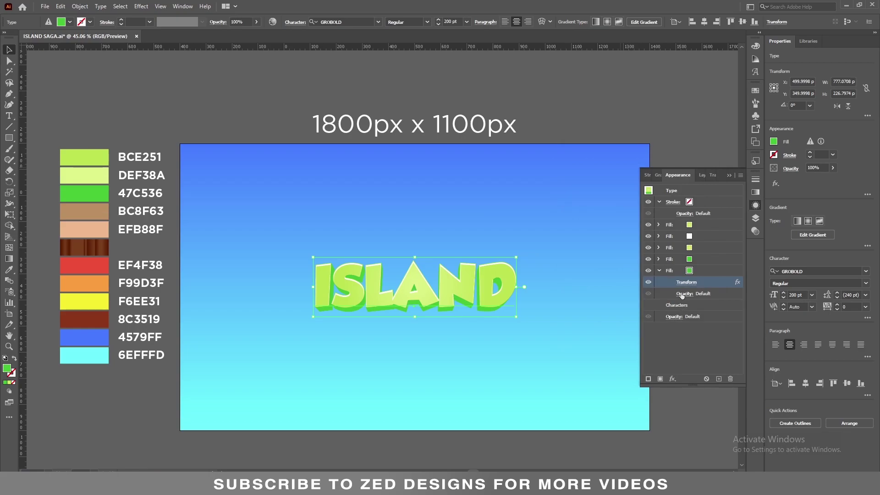
Set the 42-copy extrusion fill's blending mode to Multiply and collapse its row.
left_click(682, 295)
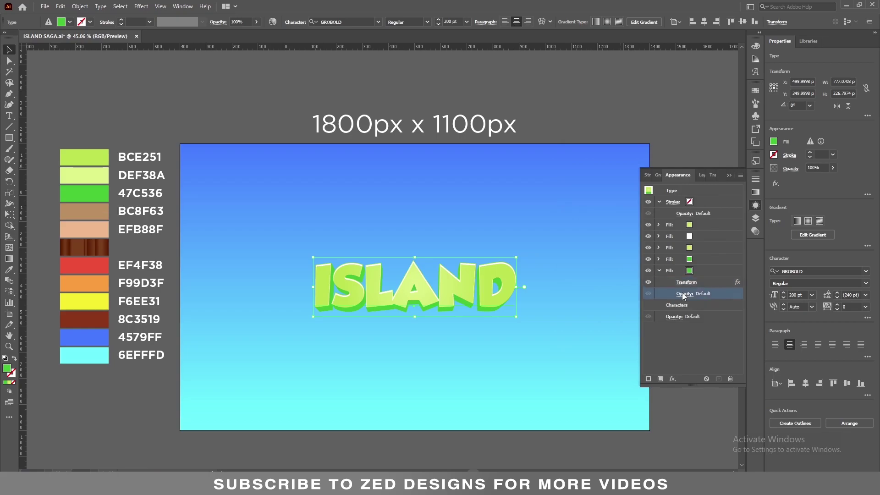
left_click(610, 312)
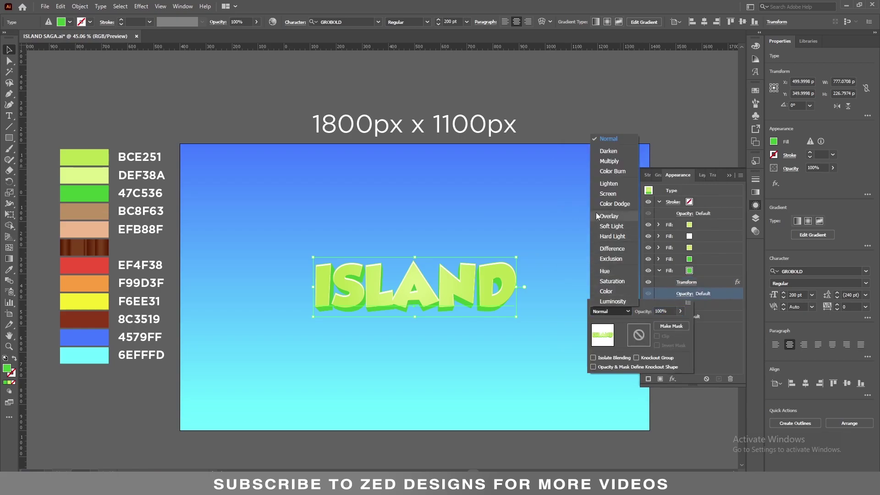
left_click(609, 161)
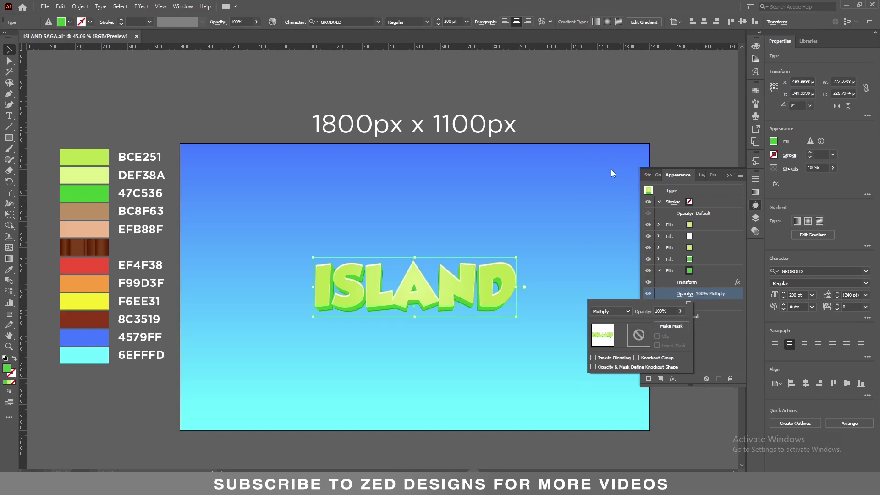
left_click(713, 271)
key("F6")
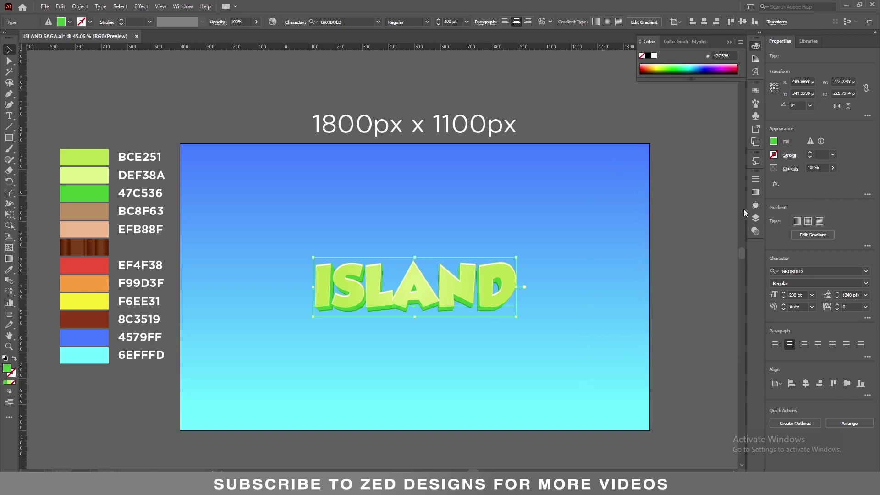
left_click(755, 205)
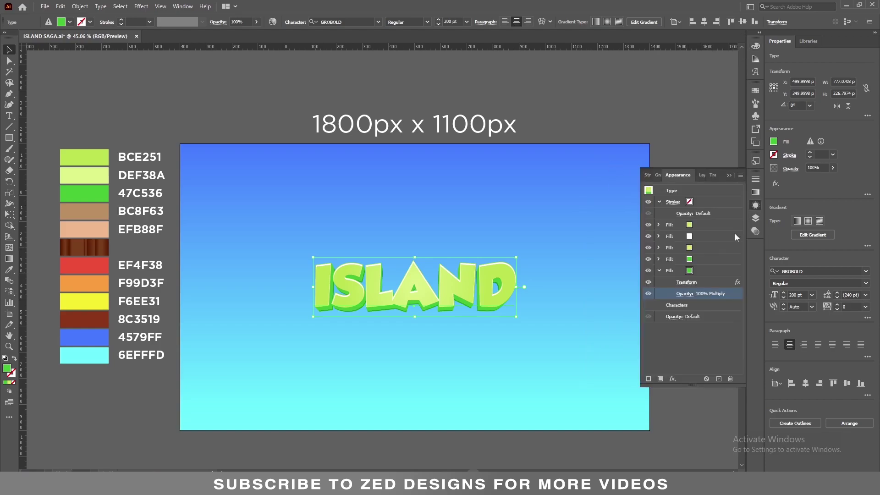
left_click(659, 270)
left_click(718, 271)
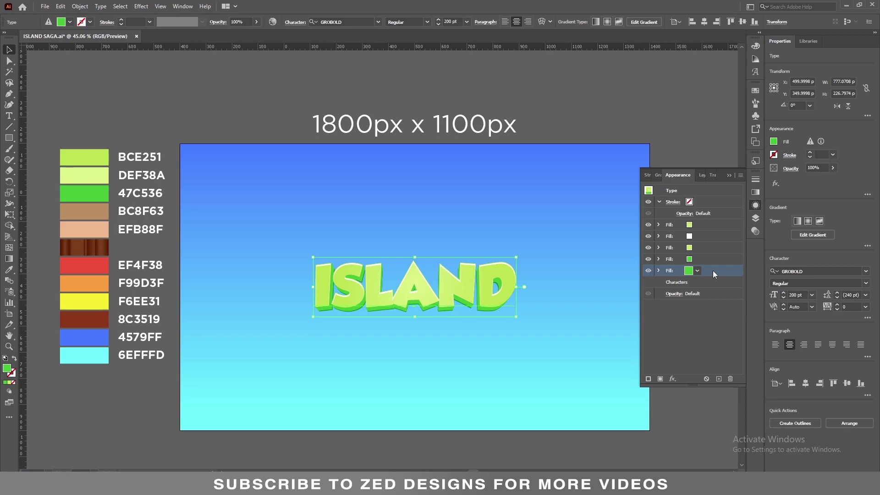
Duplicate the third fill and colour the copy black.
left_click(702, 247)
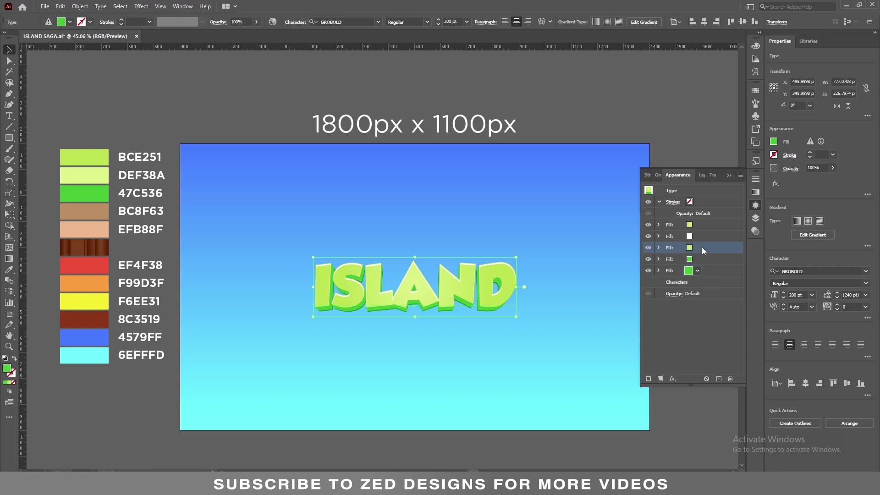
left_click(719, 377)
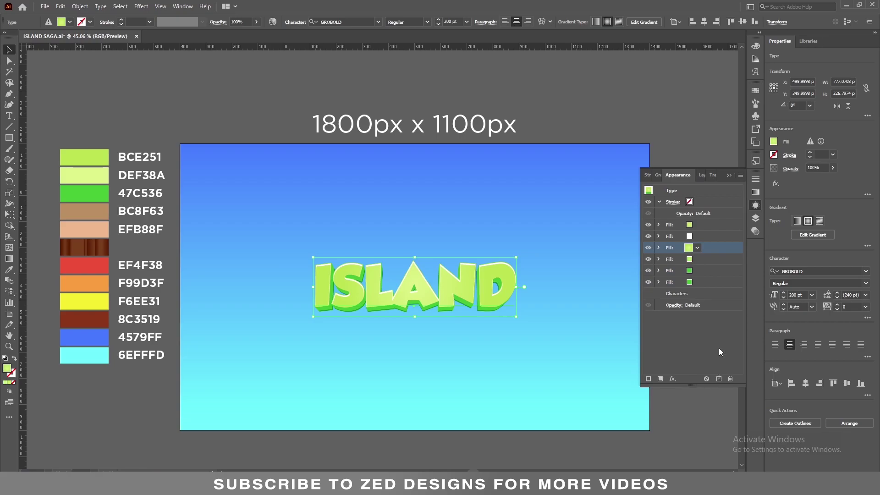
left_click(696, 247)
left_click(619, 263)
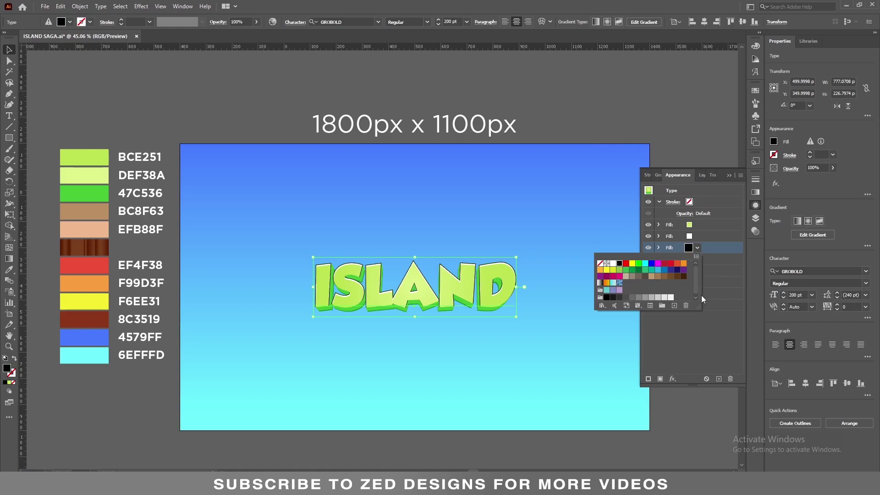
left_click(715, 292)
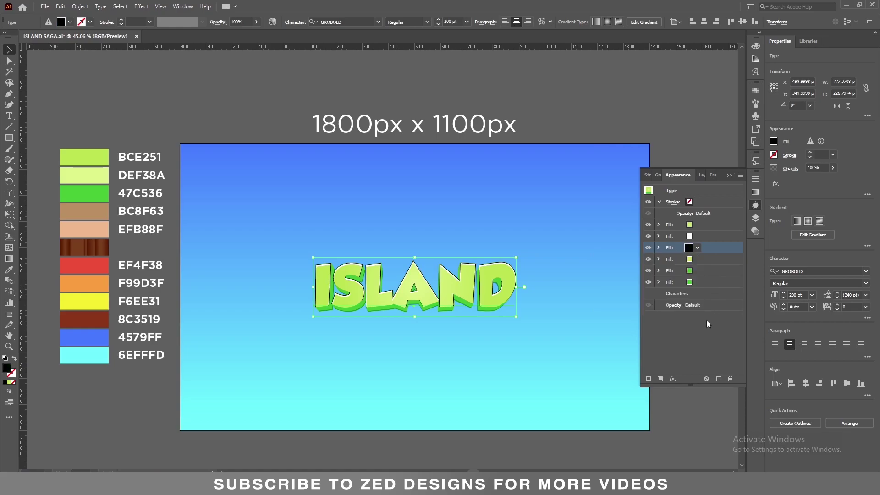
Add a Transform effect shifting the black fill 28 px downward.
left_click(673, 380)
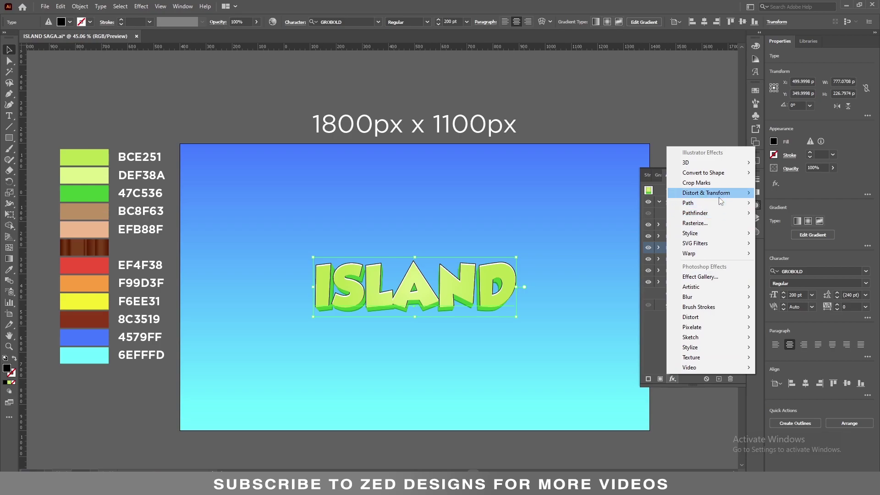
mouse_move(718, 198)
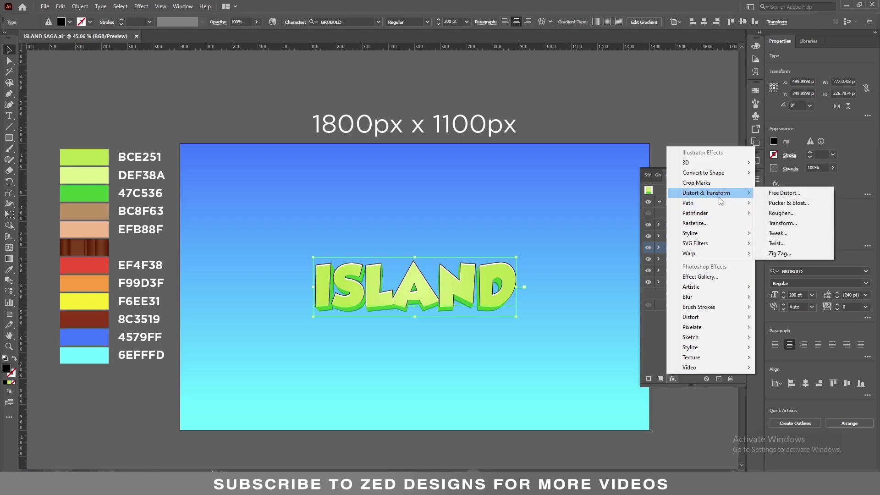
left_click(772, 223)
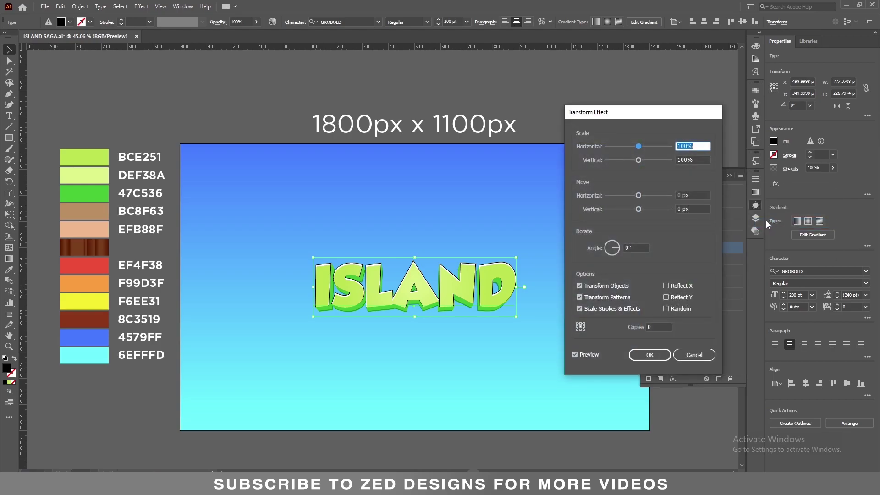
left_click(673, 209)
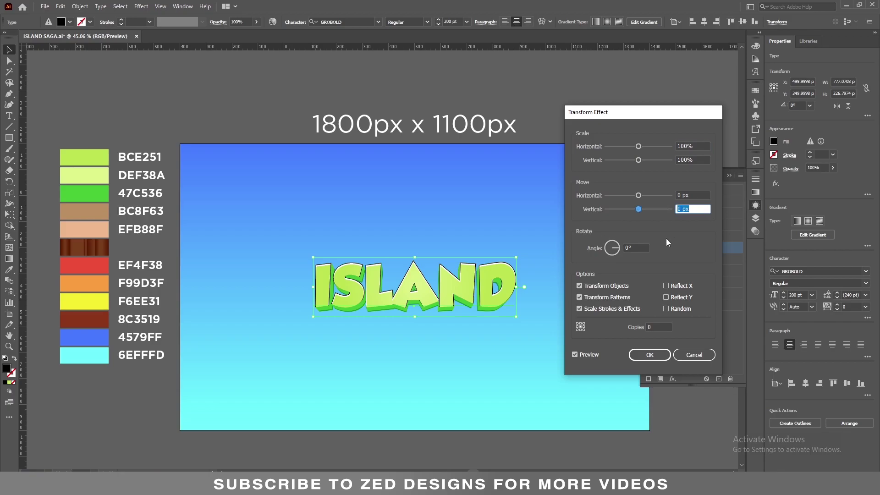
type("28")
key("Tab")
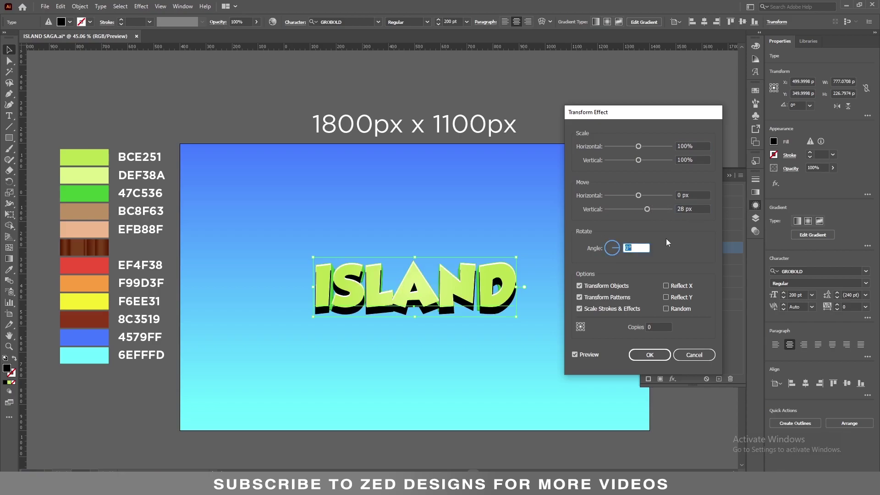
left_click(652, 354)
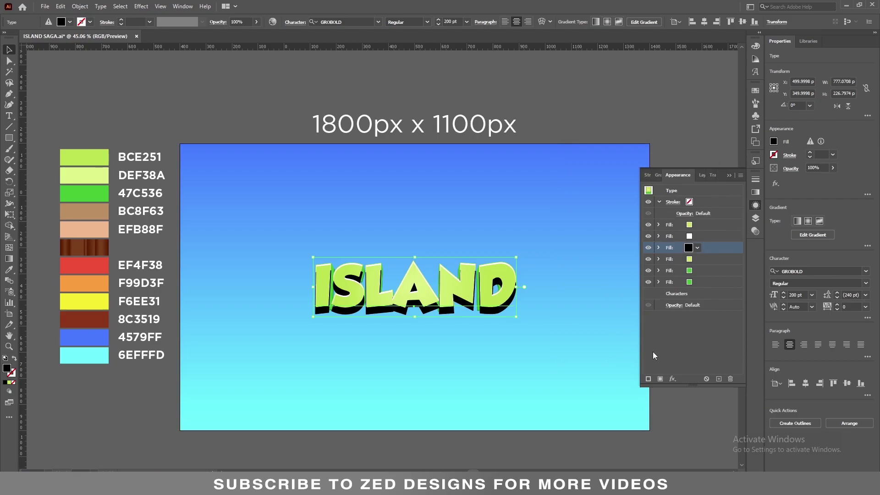
left_click(692, 280)
Move ISLAND's black fill to the bottom of the Appearance fill stack.
left_click(705, 249)
left_click_drag(710, 246, 706, 286)
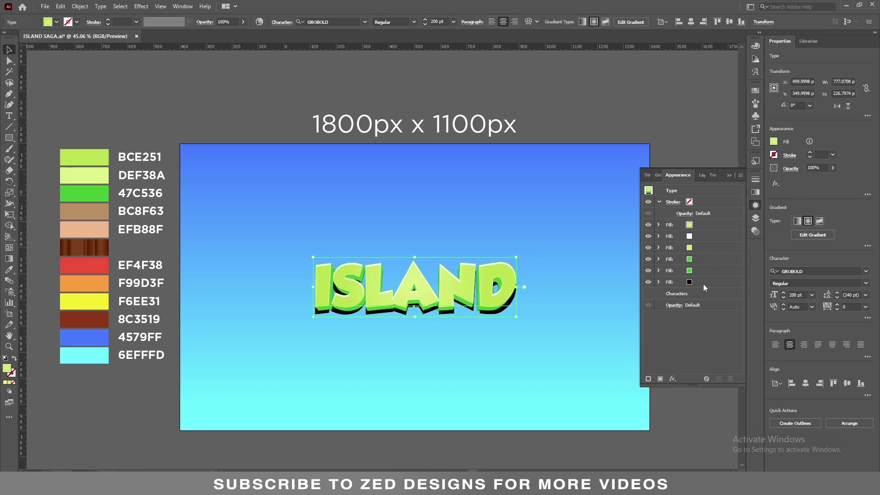
left_click(697, 286)
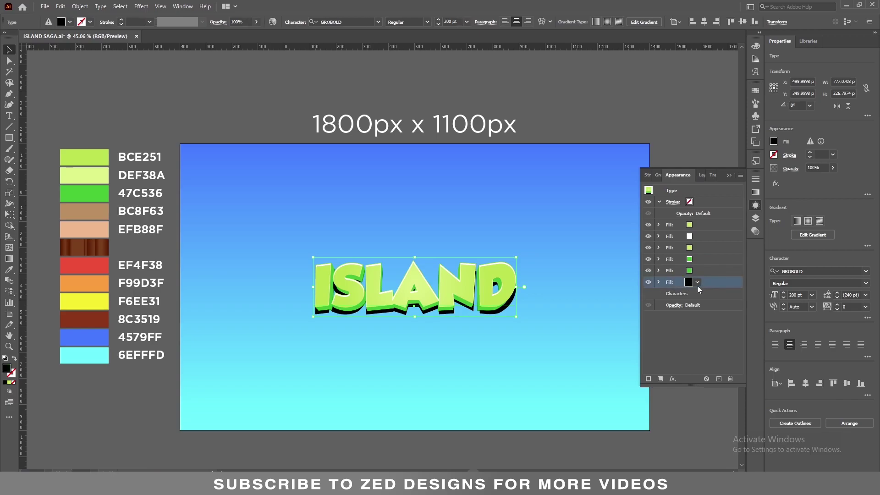
Set the black shadow fill to Multiply blending at 50% opacity.
left_click(659, 282)
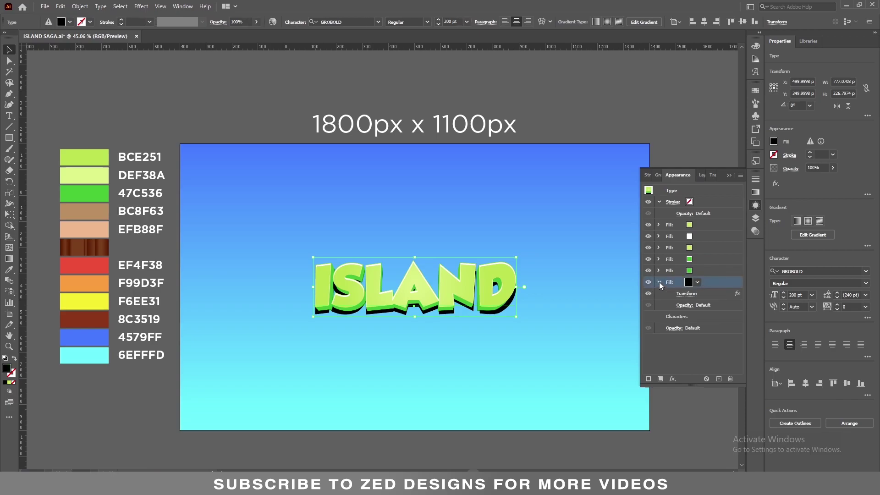
left_click(684, 305)
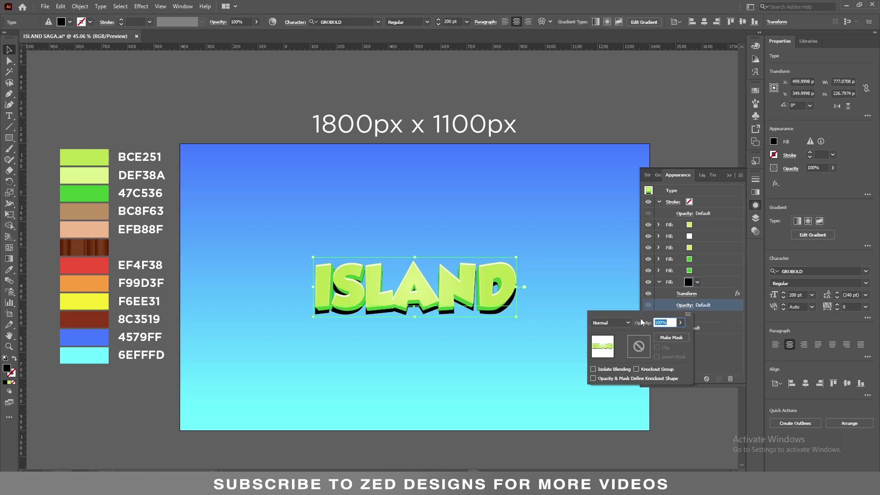
left_click(619, 323)
key("Escape")
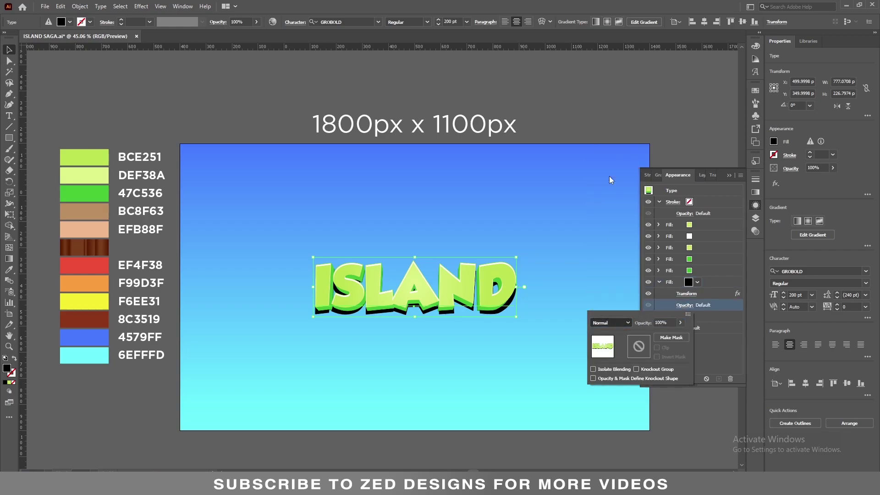
left_click(656, 323)
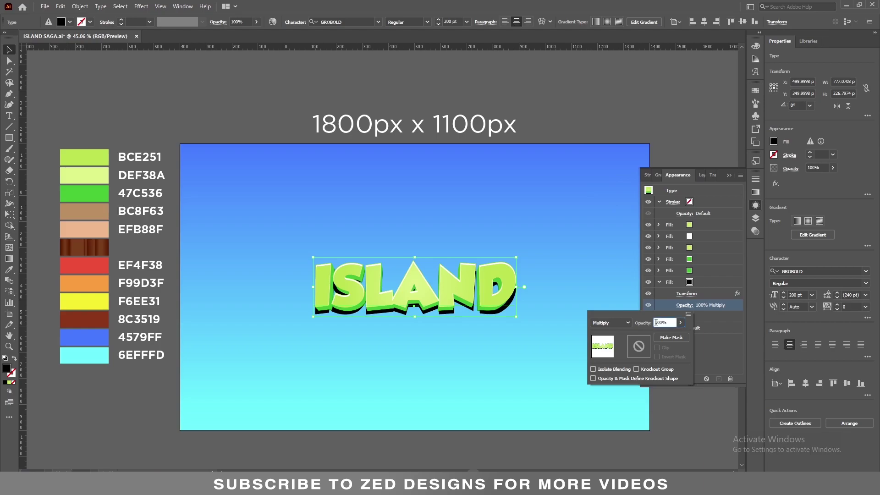
left_click_drag(656, 323, 710, 336)
type("50")
key("Tab")
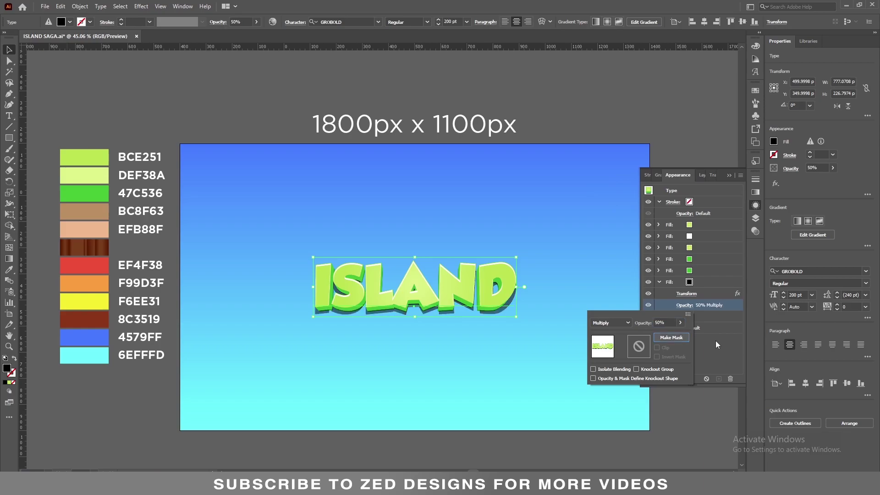
left_click(715, 340)
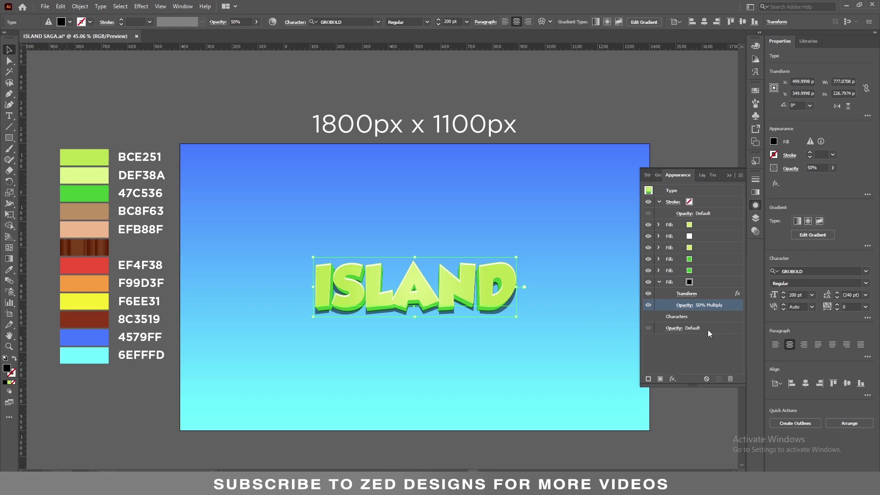
left_click(660, 282)
Duplicate ISLAND's light green fill.
left_click(707, 281)
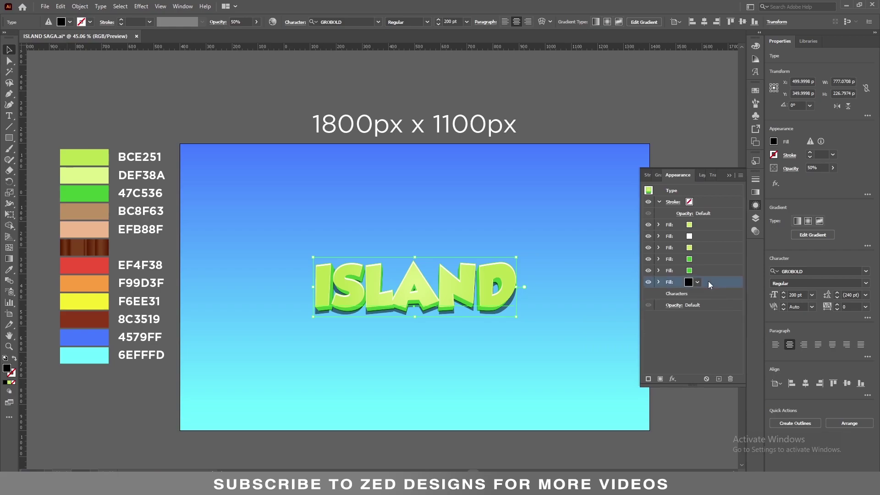
left_click(706, 249)
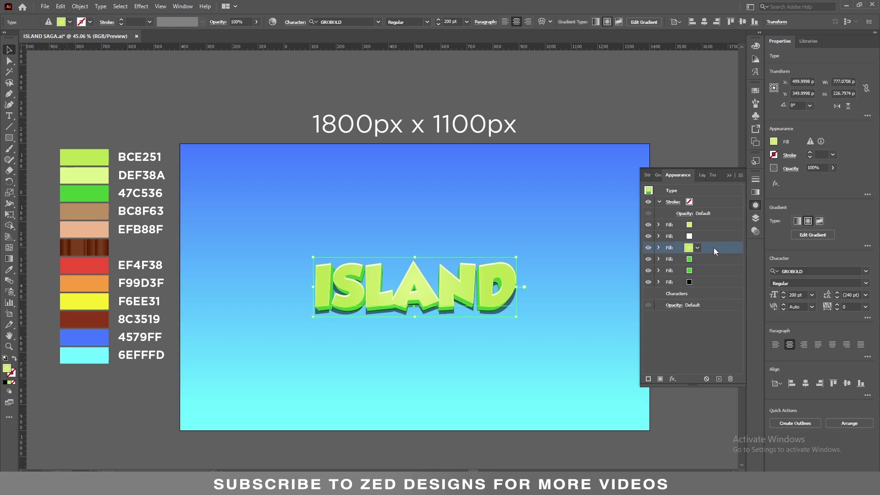
left_click(718, 379)
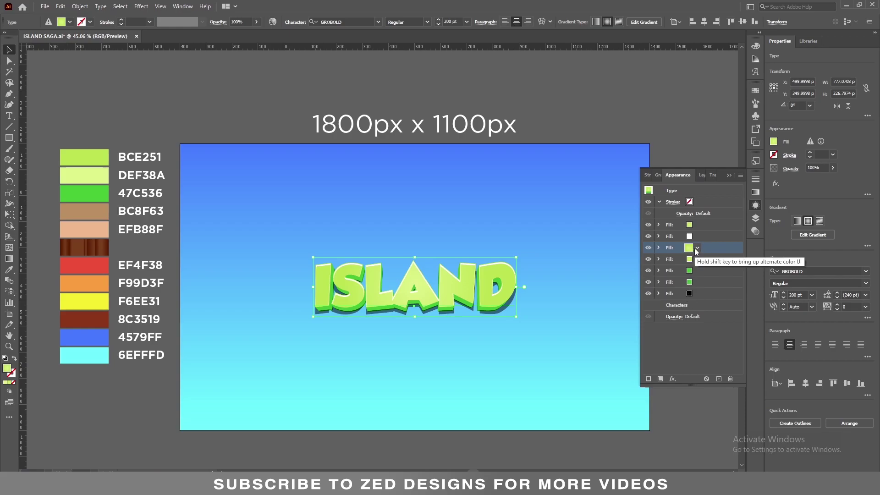
Give the new fill a gradient with peach EFB88F on the left and tan BC8F63 on the right.
left_click(755, 193)
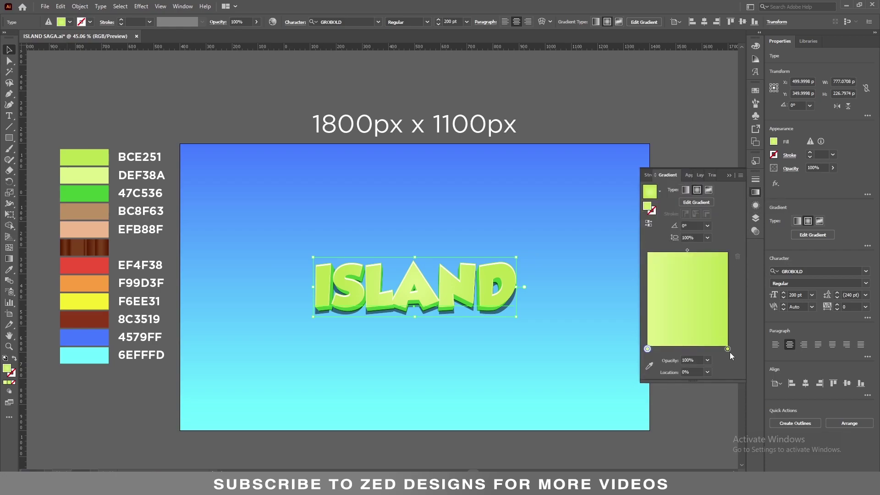
left_click(727, 349)
left_click(649, 365)
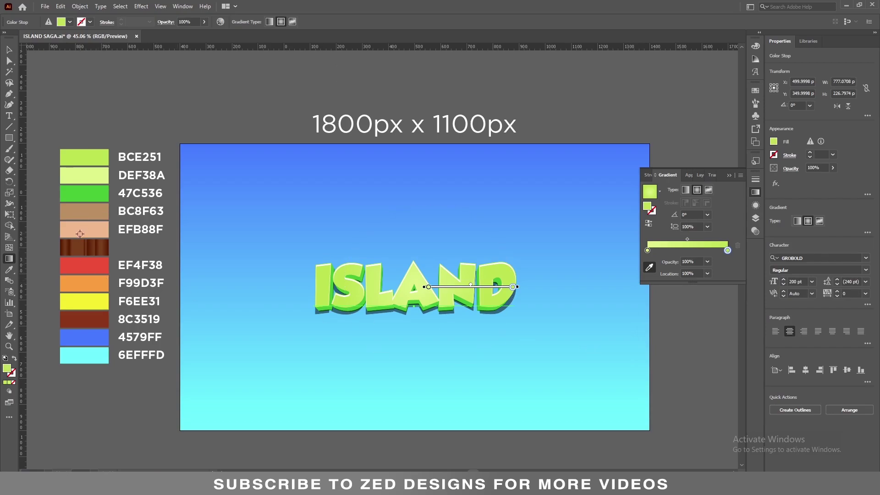
left_click(87, 210)
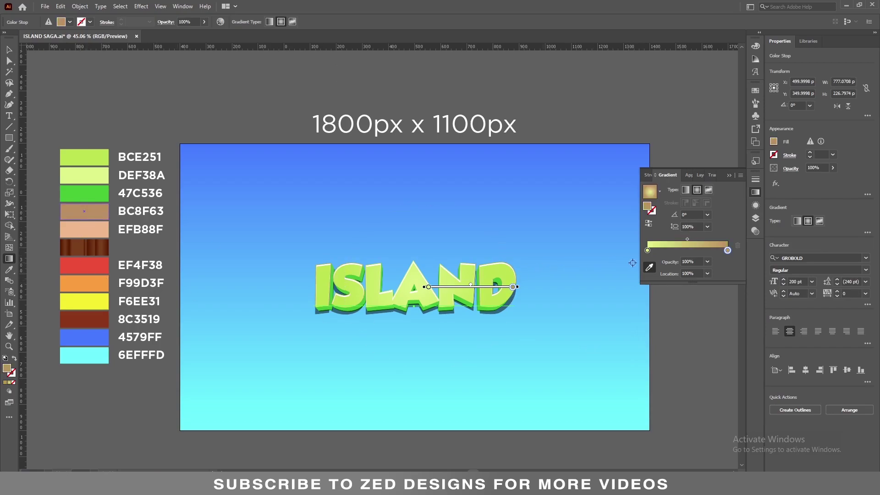
left_click(647, 250)
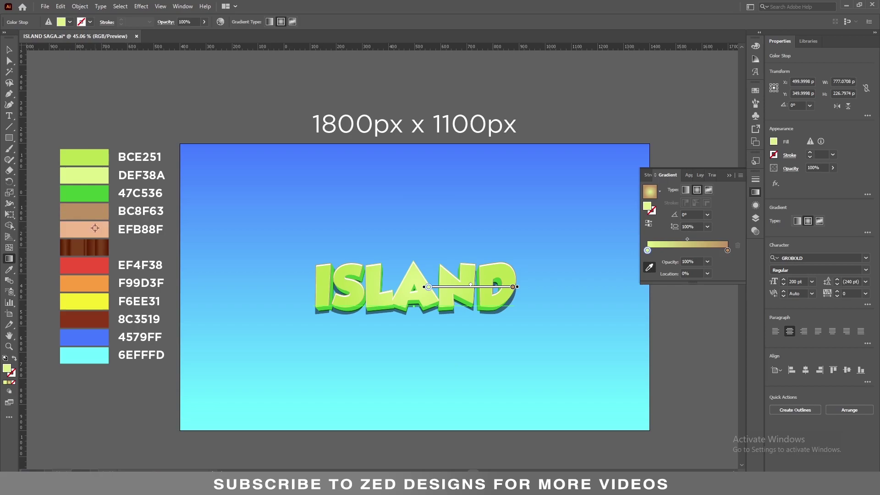
left_click(93, 228)
key("v")
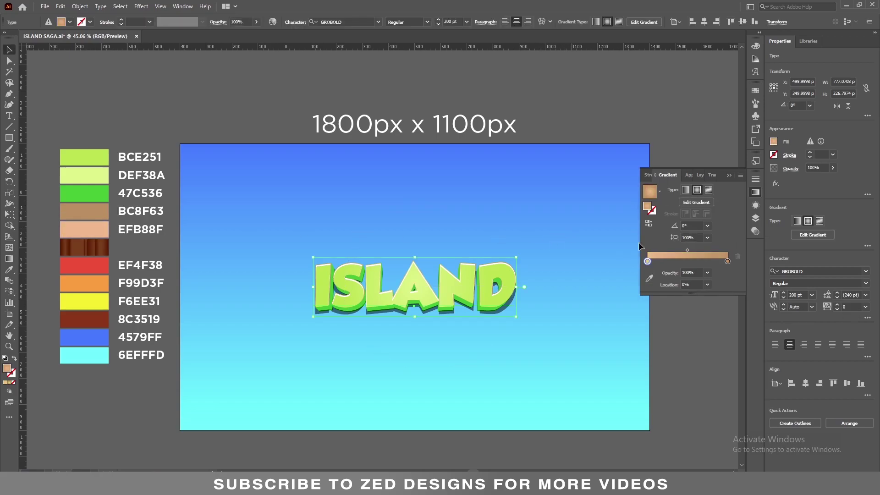
left_click(755, 205)
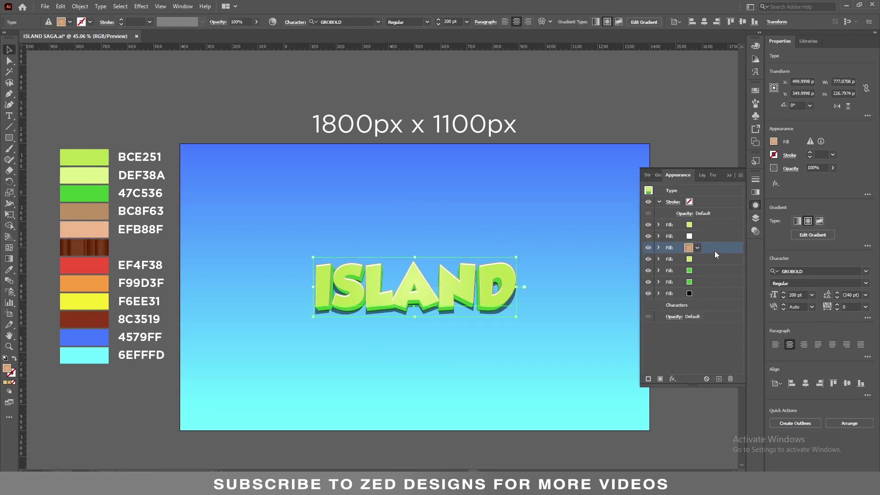
Offset the tan gradient fill outward by 34 px and move it below all other fills.
left_click(672, 380)
mouse_move(717, 202)
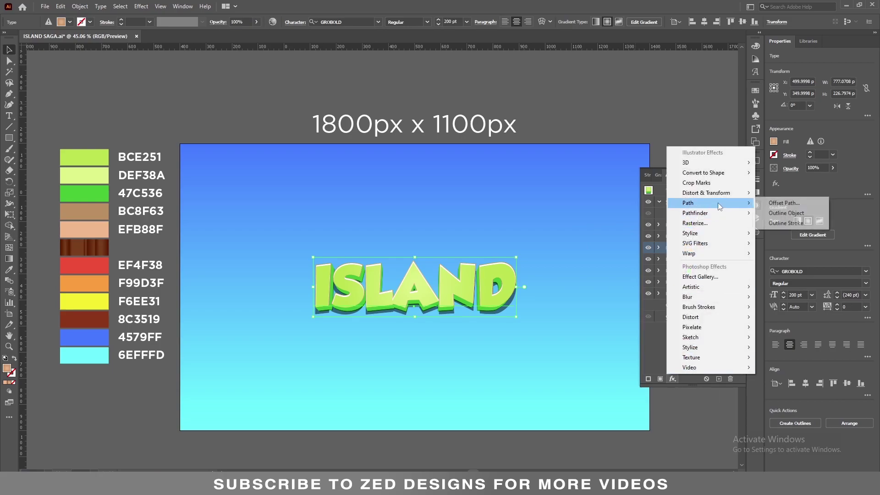
left_click(769, 203)
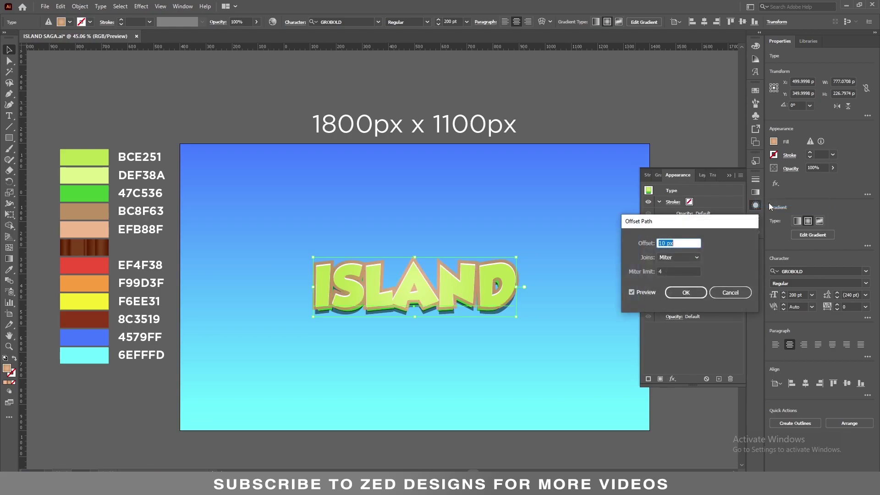
type("34")
key("Tab")
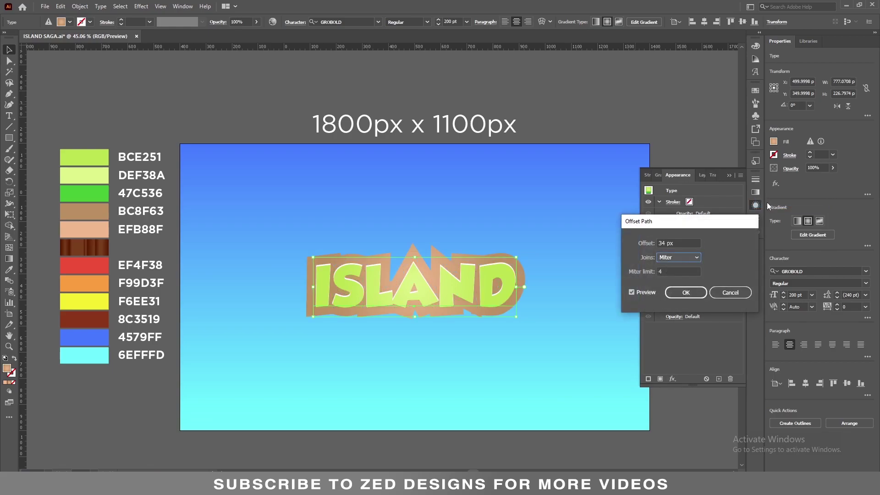
left_click(673, 295)
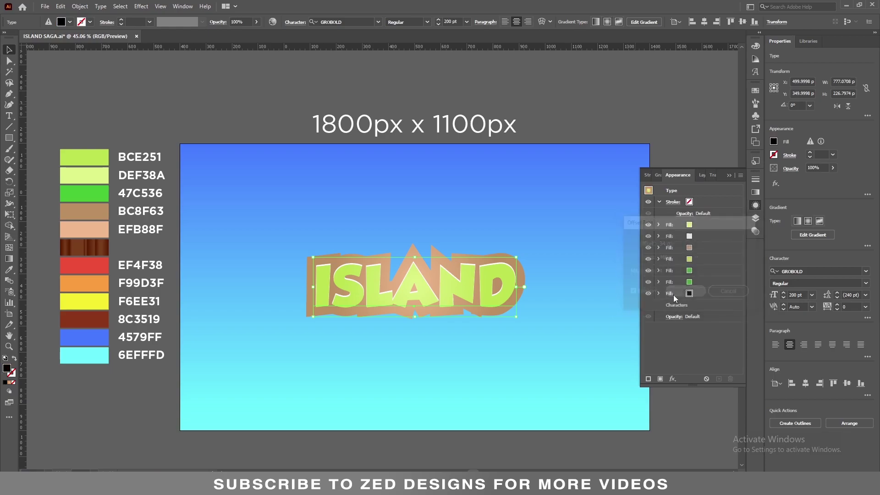
left_click_drag(704, 251, 708, 301)
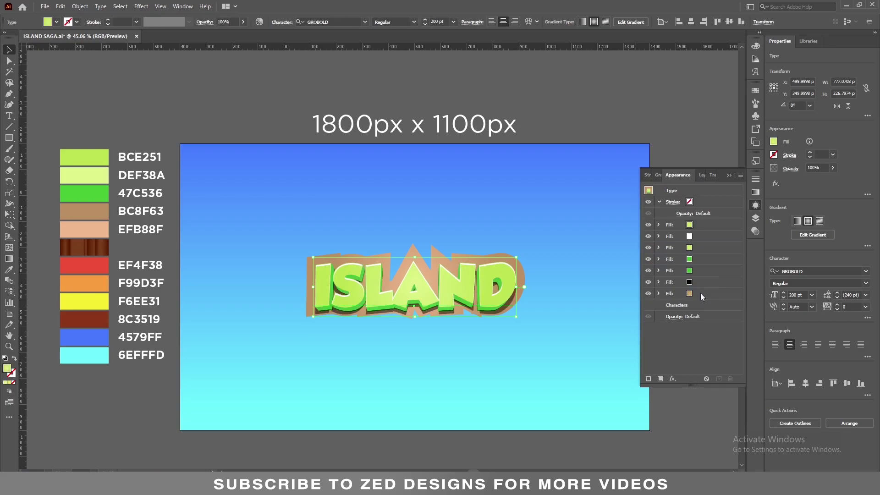
Move the tan outline fill 14 px down with a Transform effect, then duplicate the fill.
left_click(700, 293)
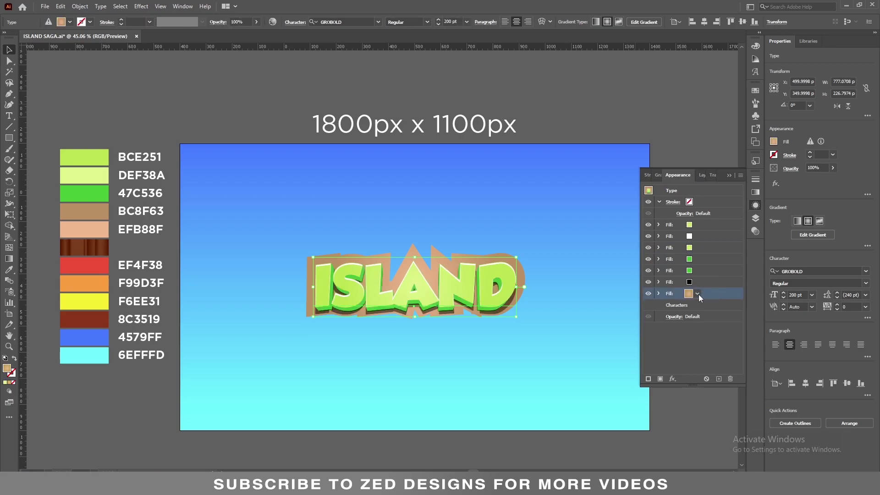
left_click(673, 378)
mouse_move(718, 193)
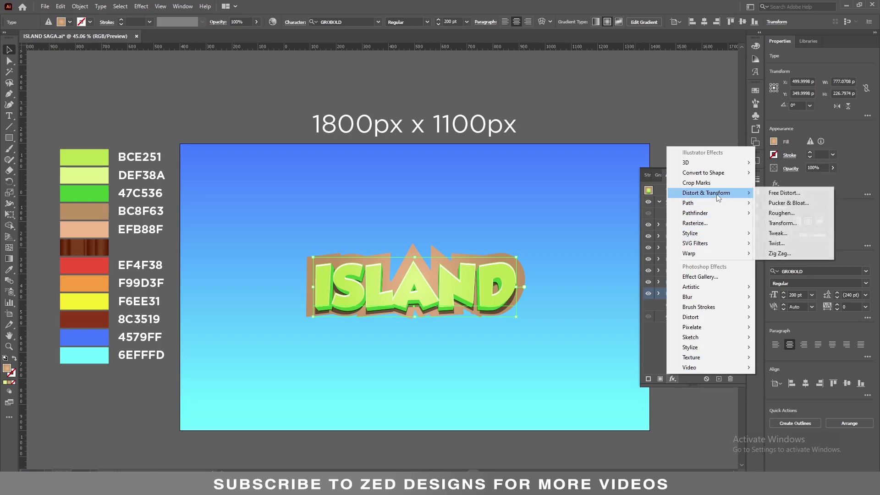
left_click(785, 223)
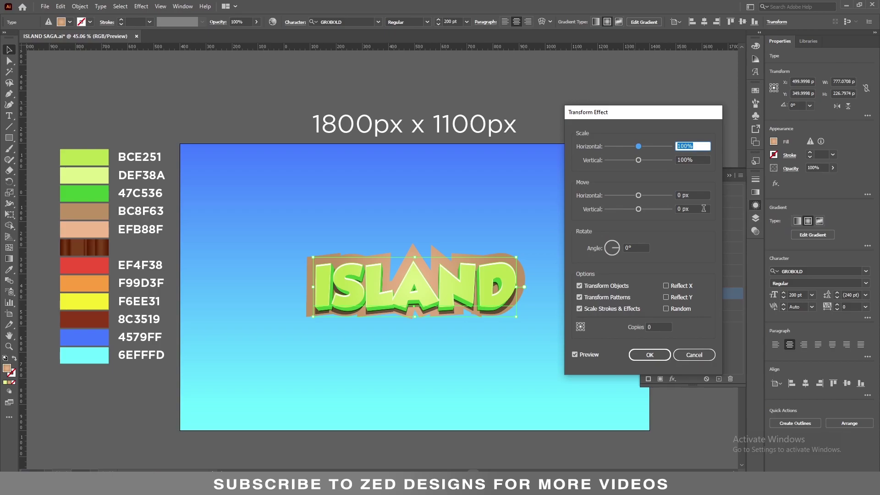
double_click(678, 209)
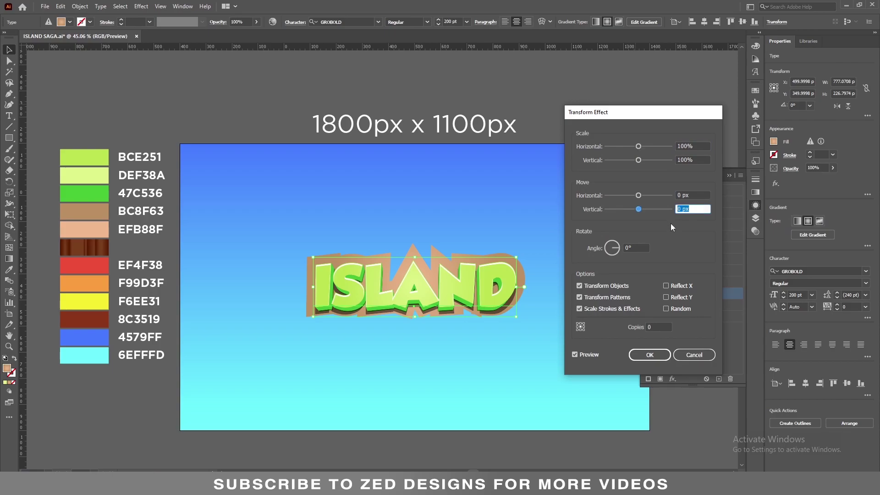
type("14")
key("Tab")
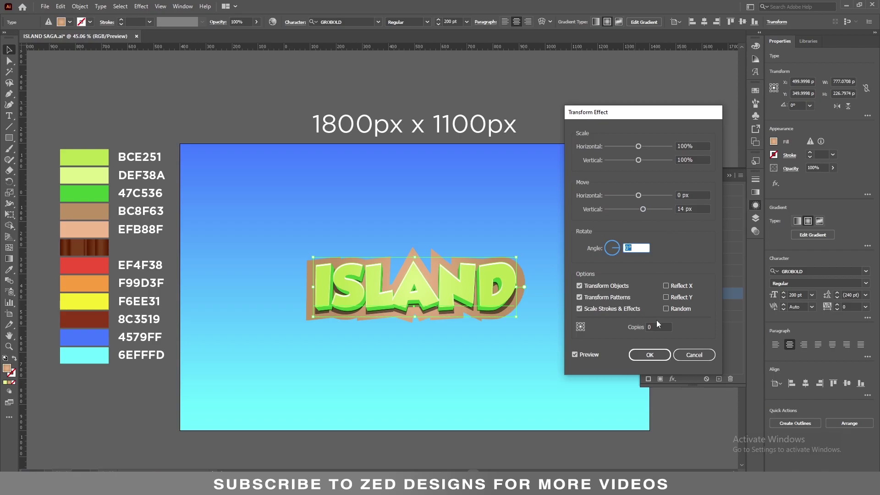
left_click(649, 354)
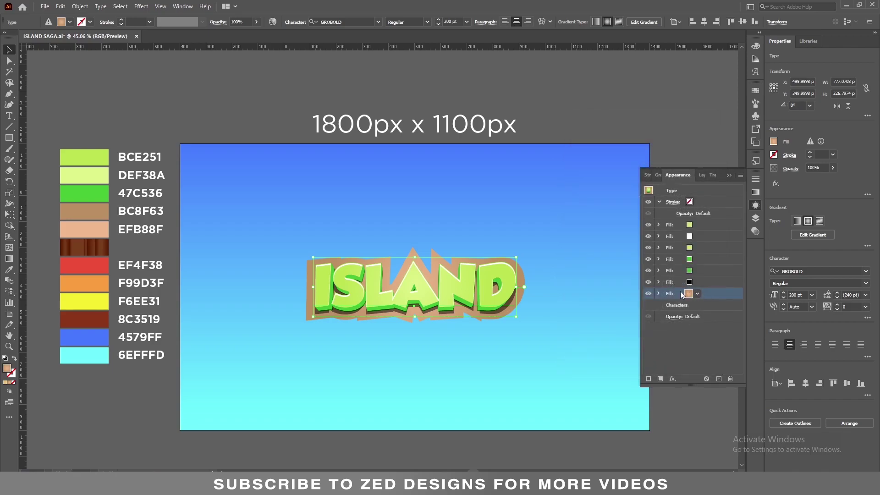
left_click(719, 378)
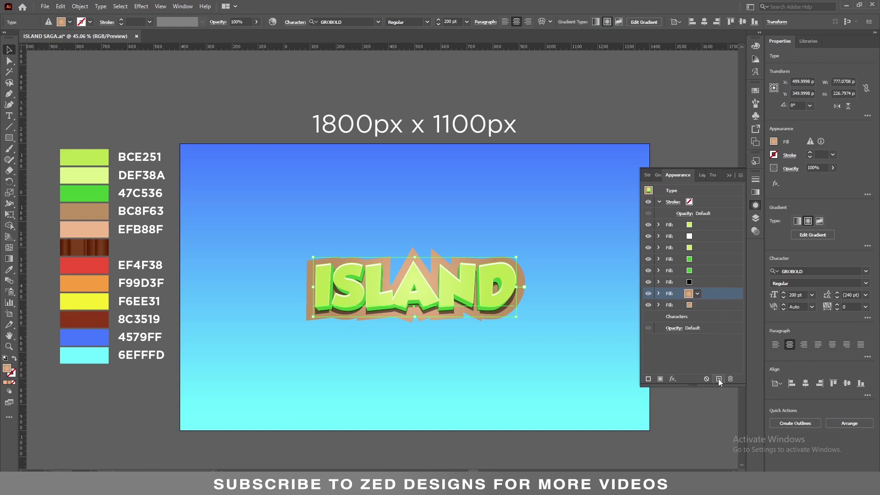
Add a second Transform effect instance to the lower tan outline fill.
left_click(702, 306)
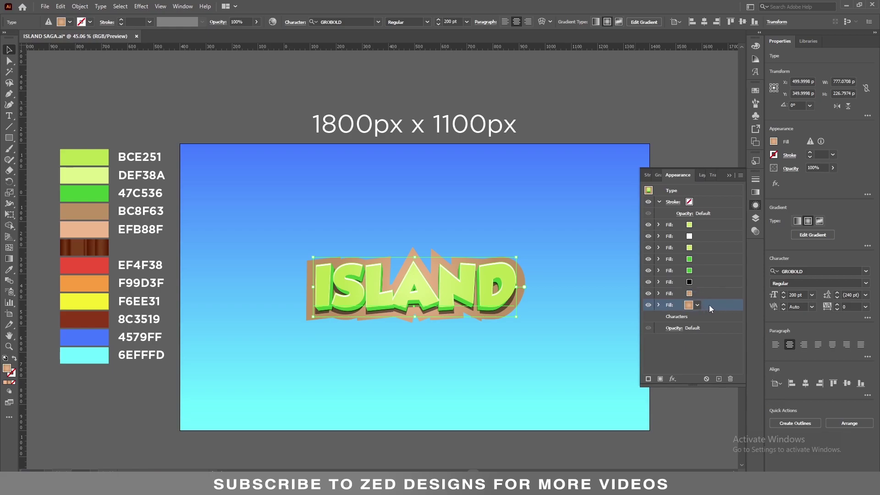
left_click(672, 379)
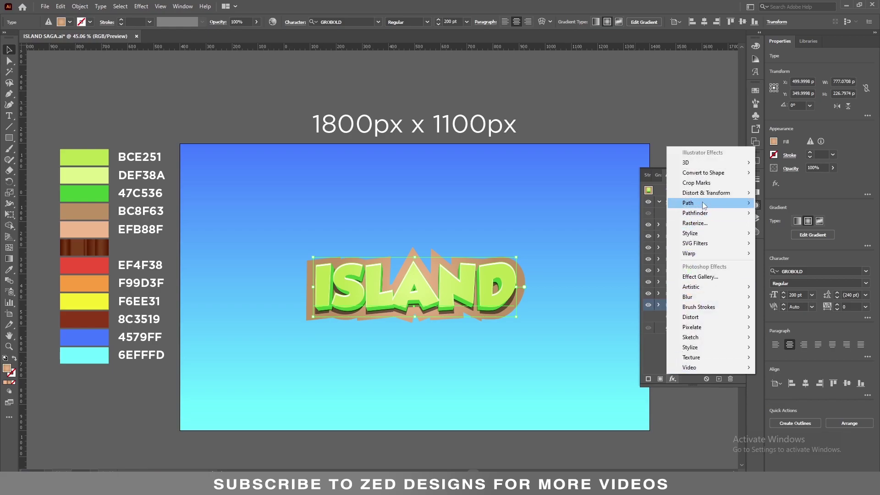
mouse_move(704, 197)
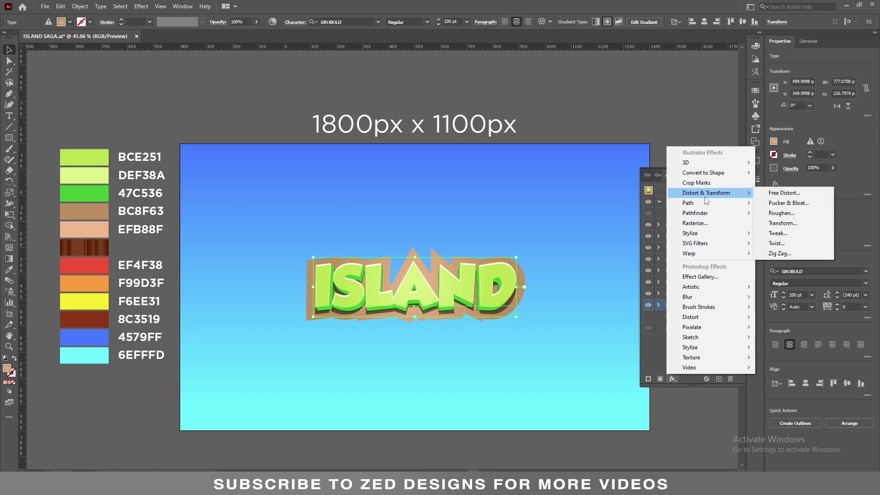
left_click(770, 224)
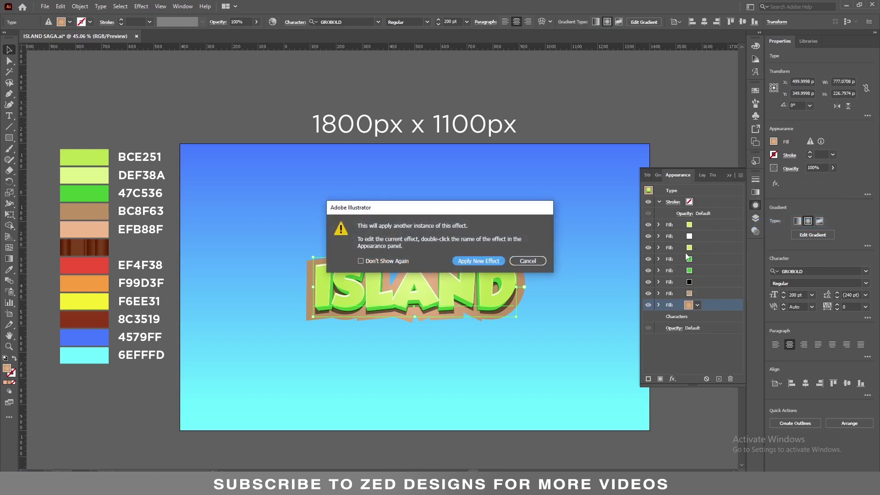
left_click(488, 261)
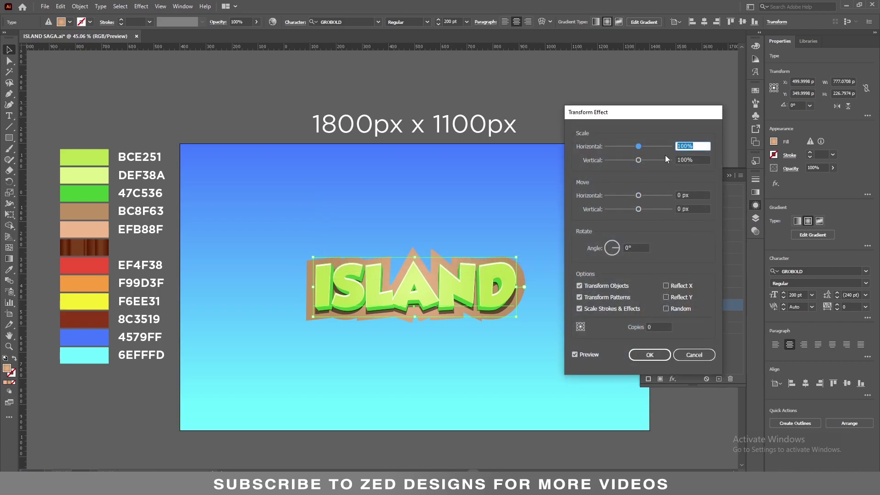
Set that Transform to 99.9% scale, 0.5 px vertical move and 100 copies.
type("99.9")
key("Tab")
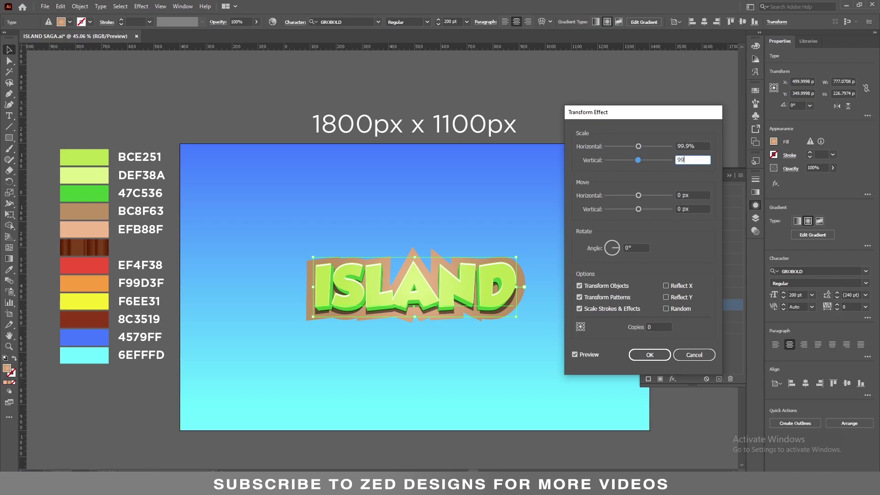
type("99.9")
left_click(669, 209)
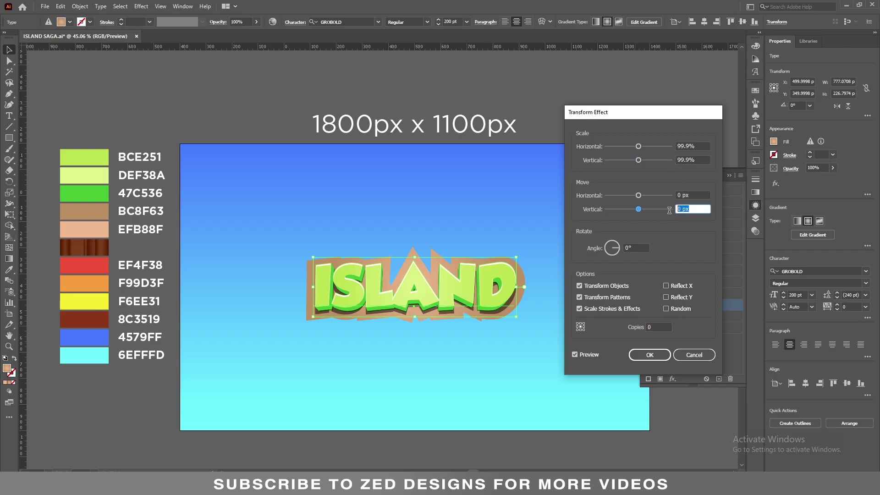
type("0.5")
key("Tab")
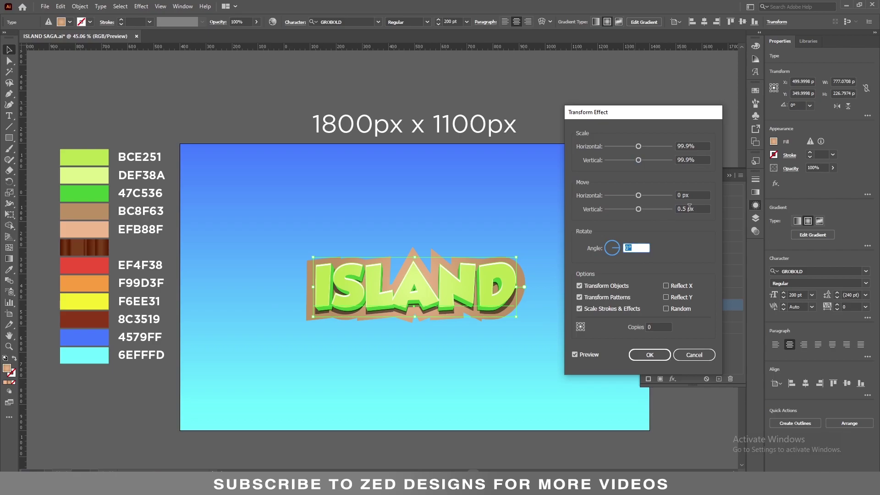
key("Tab")
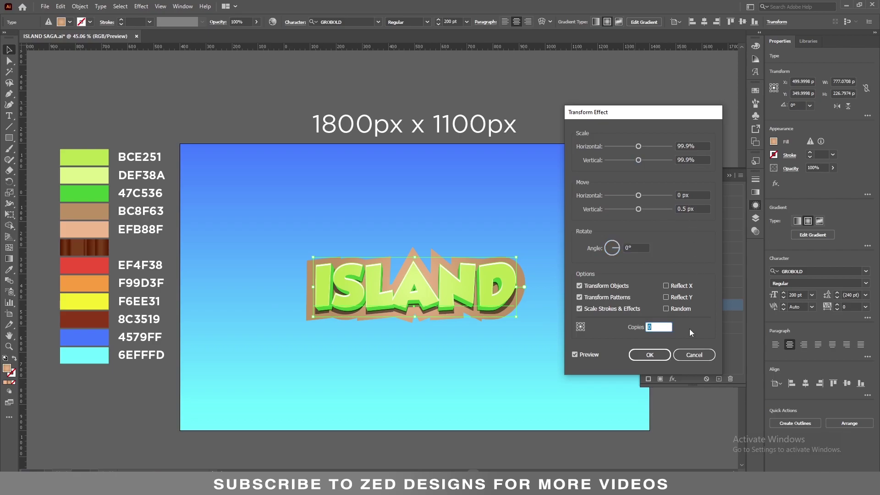
type("100")
left_click(644, 358)
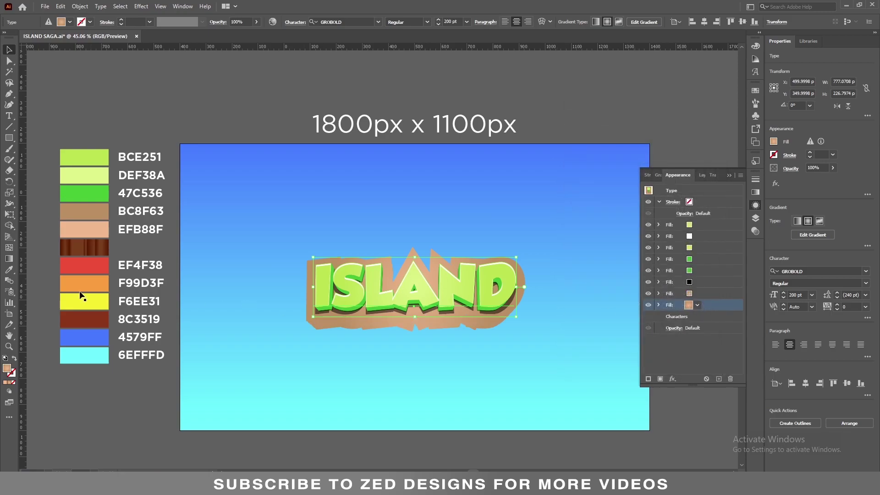
Sample the dark wood brown swatch onto ISLAND's bottom extrusion fill.
left_click(13, 271)
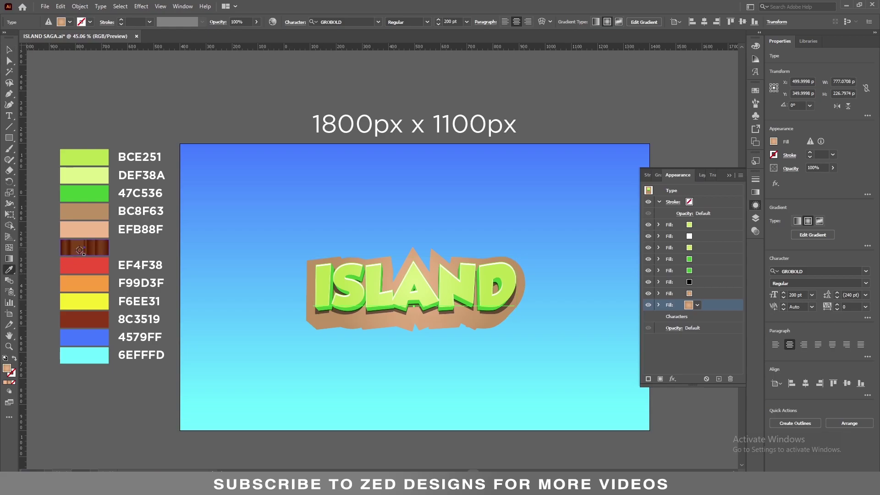
left_click(82, 250)
key("v")
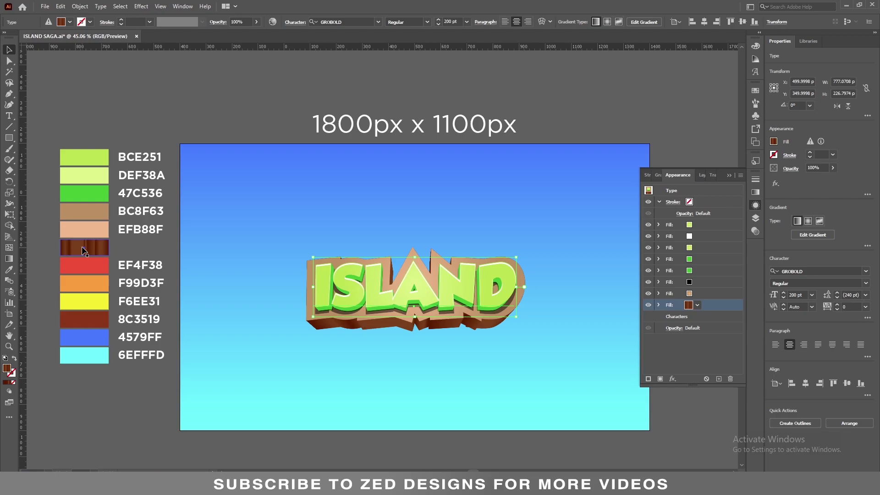
left_click(713, 344)
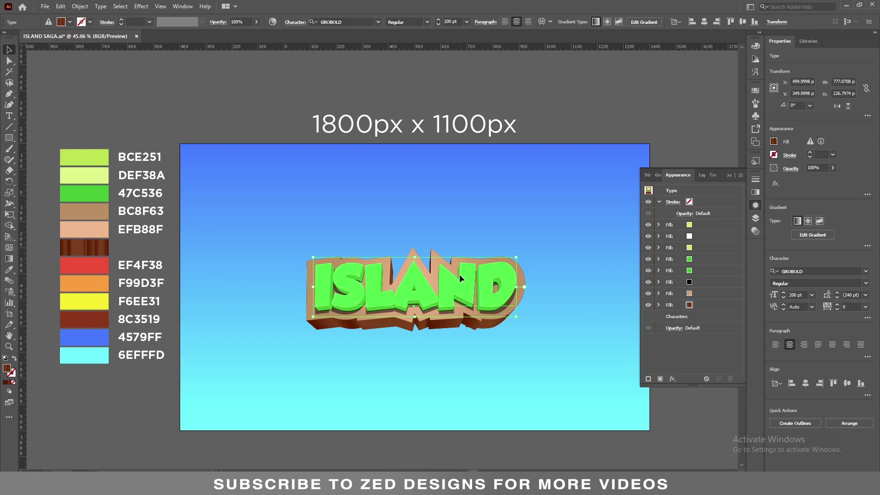
Drag the ISLAND title about 198 px higher on the sky.
left_click_drag(460, 278, 456, 238)
left_click_drag(456, 239, 456, 239)
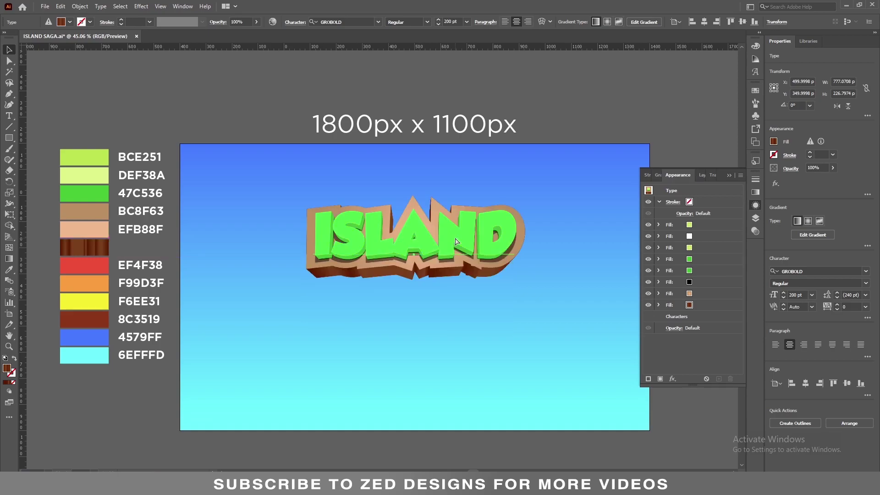
left_click(700, 194)
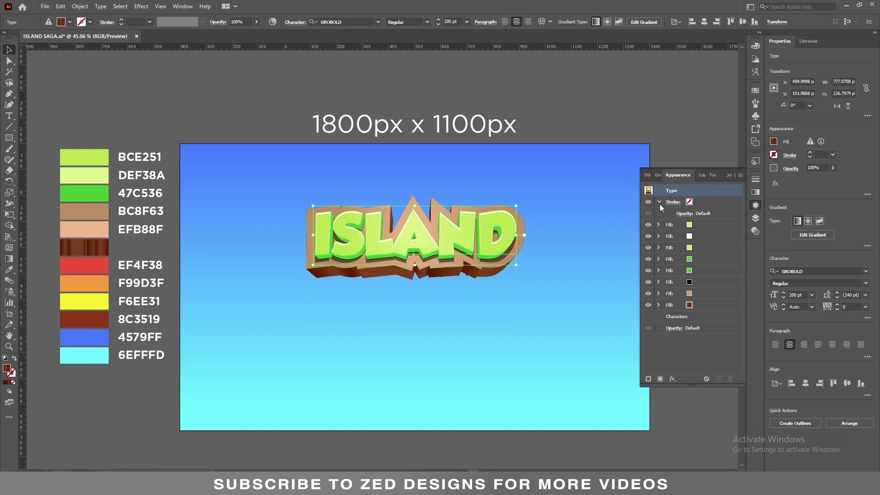
left_click(659, 202)
Alt-drag a copy of ISLAND below it and retype the copy's text as SAGA.
left_click_drag(455, 238, 445, 312)
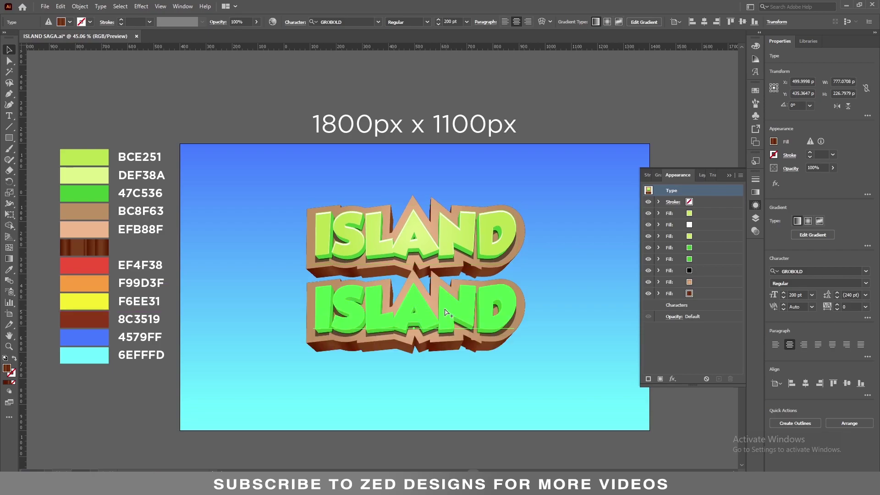
double_click(422, 303)
double_click(417, 298)
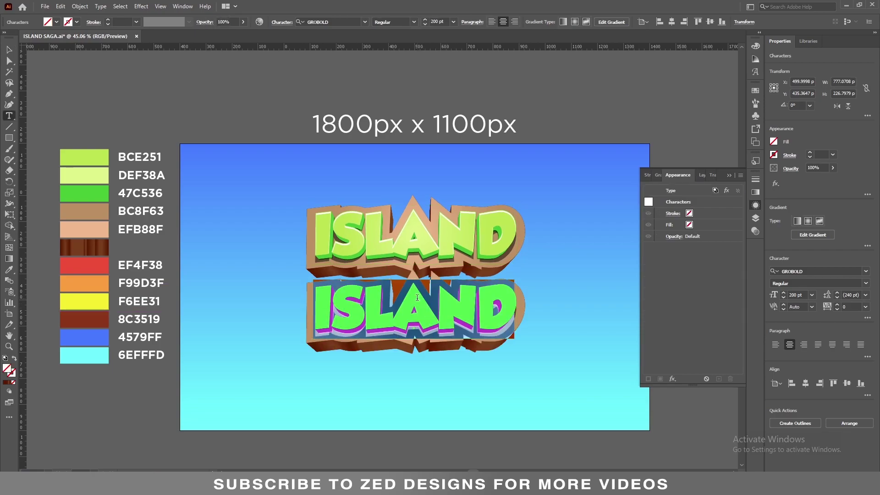
type("SAGA")
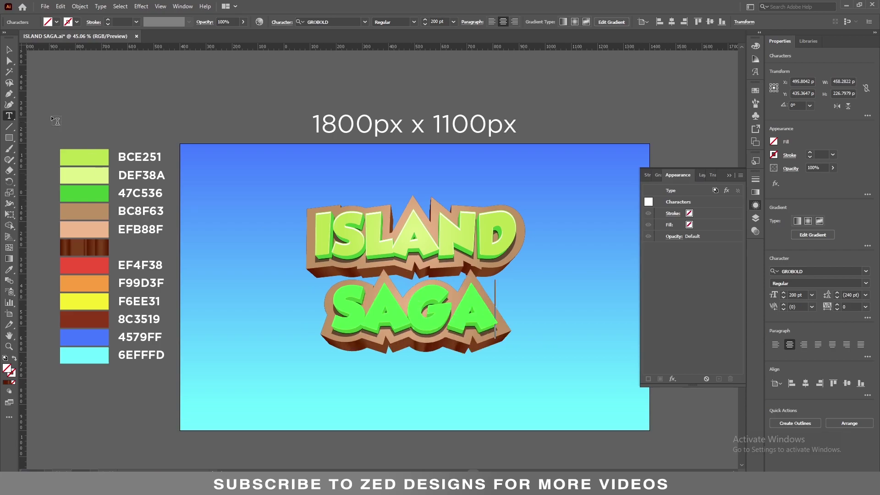
key("Escape")
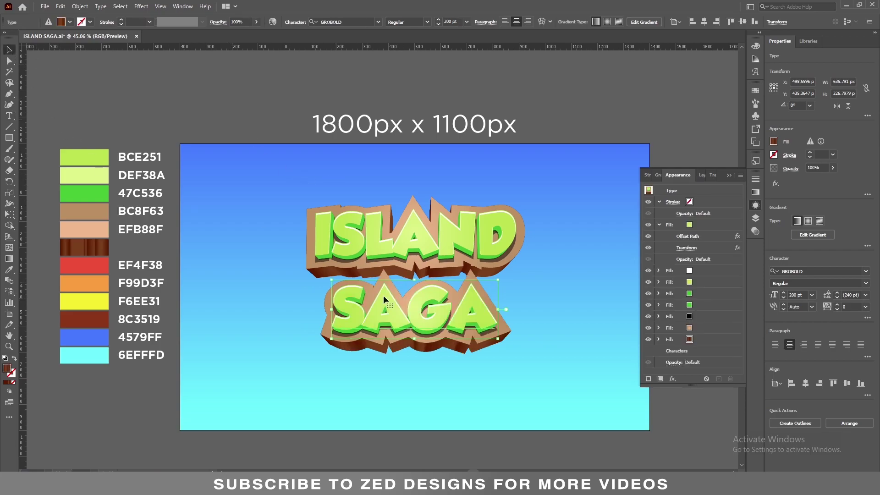
Recolour SAGA's top fill gradient with orange on the left and red on the right.
left_click(659, 225)
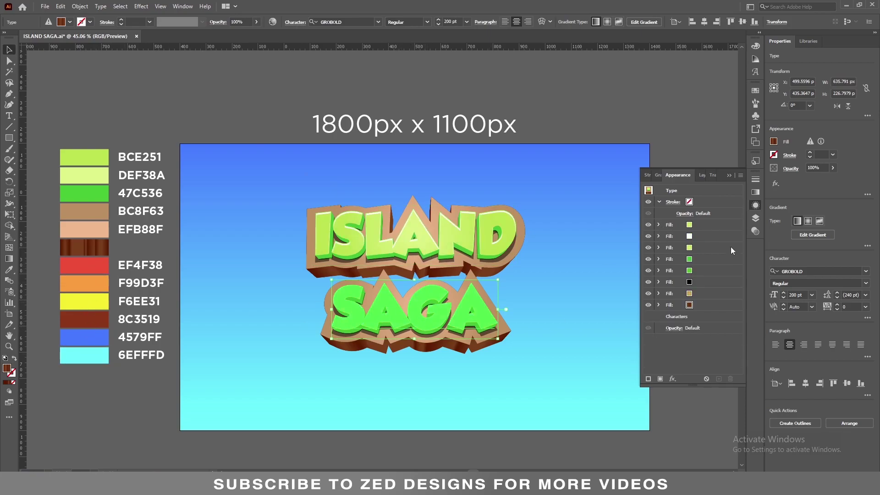
left_click(711, 225)
left_click(755, 192)
left_click(727, 349)
left_click(649, 366)
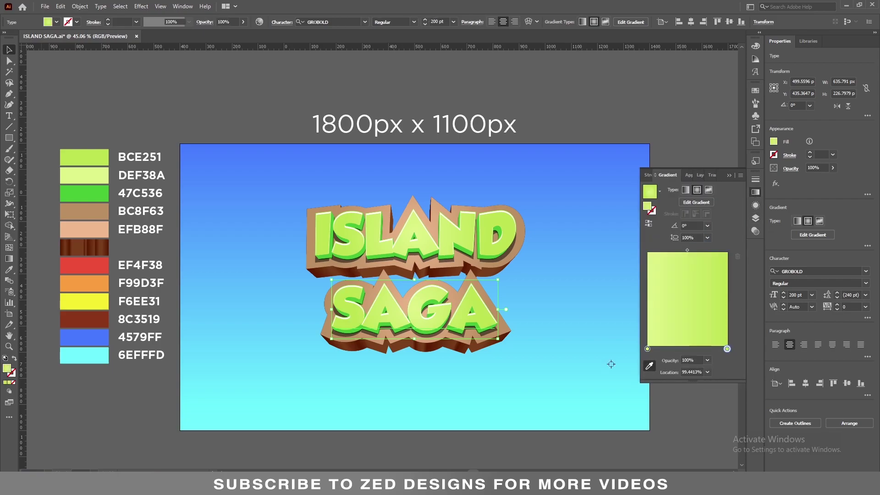
left_click(85, 265)
left_click(647, 251)
left_click(84, 283)
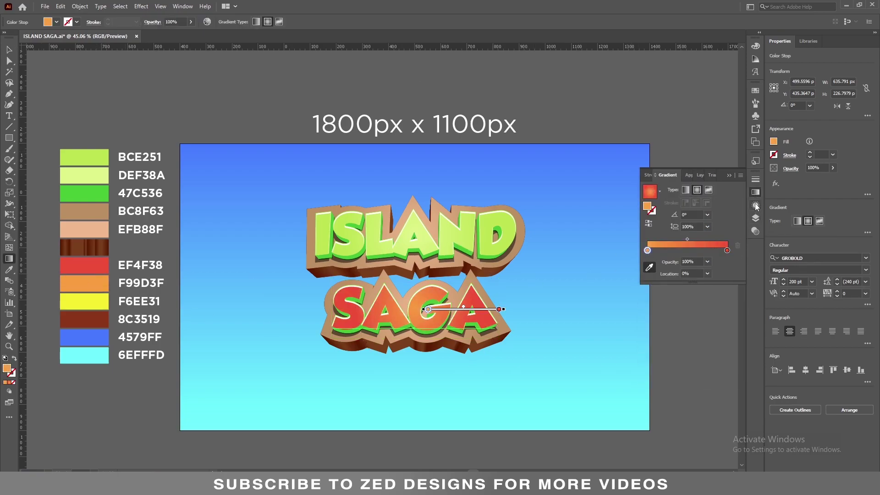
left_click(756, 206)
Make the second fill yellow and set the third fill's left gradient stop to orange.
left_click(713, 236)
key("i")
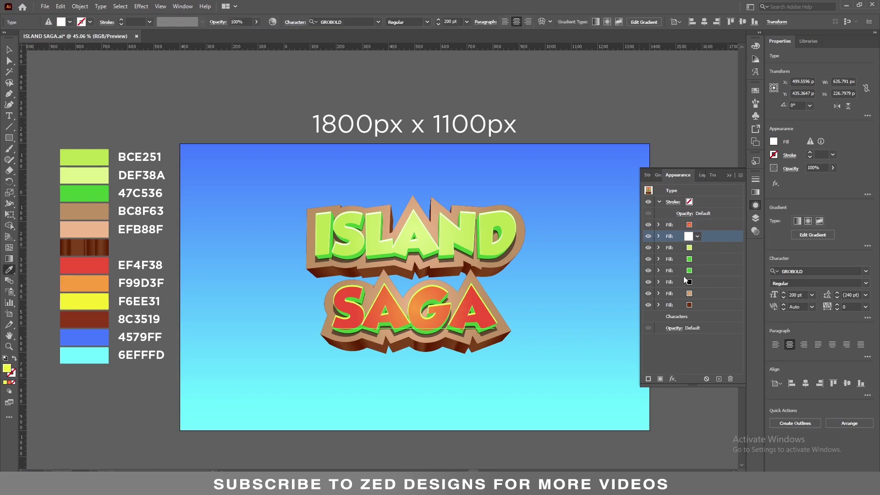
left_click(709, 247)
left_click(754, 191)
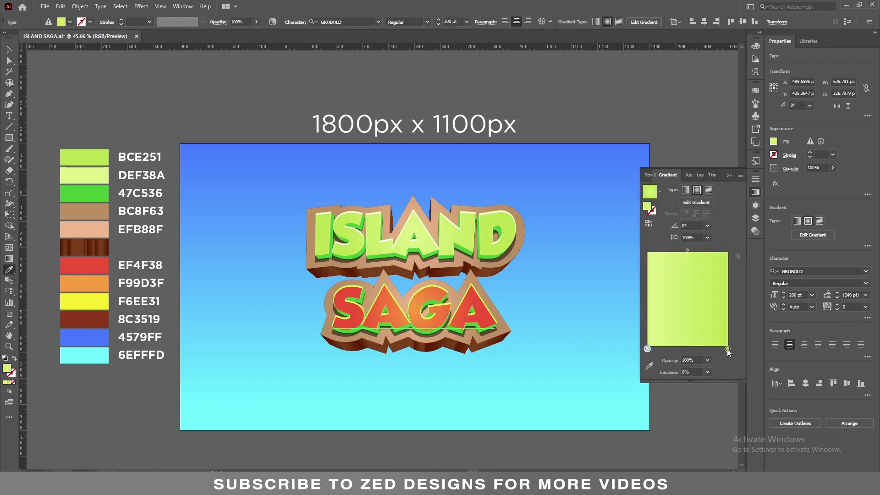
left_click(727, 349)
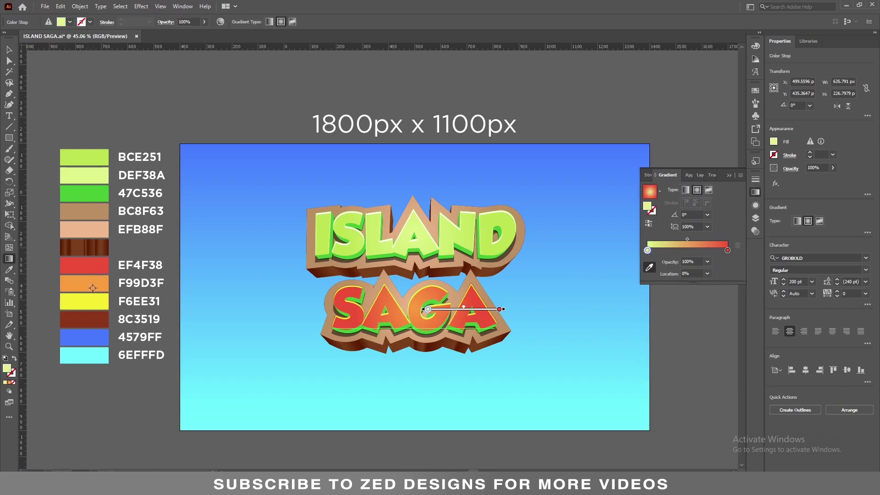
left_click(93, 283)
left_click(756, 205)
Colour the fourth and fifth fills dark red 8C3519.
left_click(715, 259)
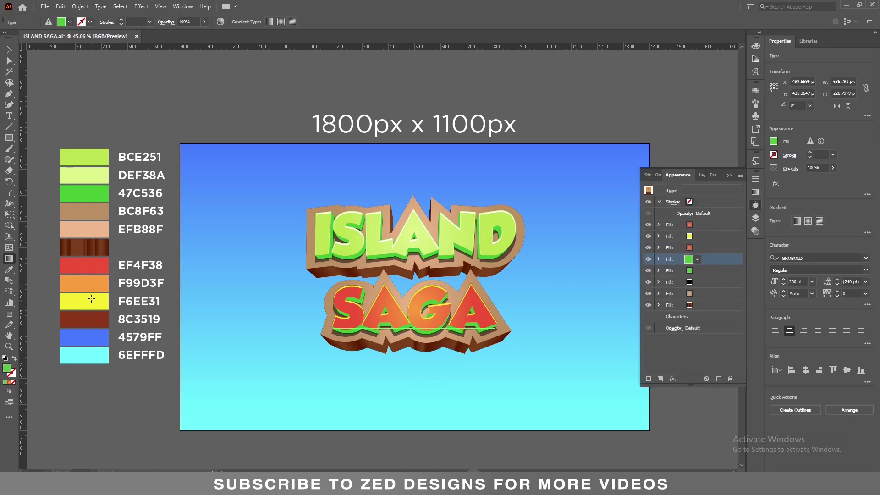
key("i")
left_click(76, 319)
left_click(717, 270)
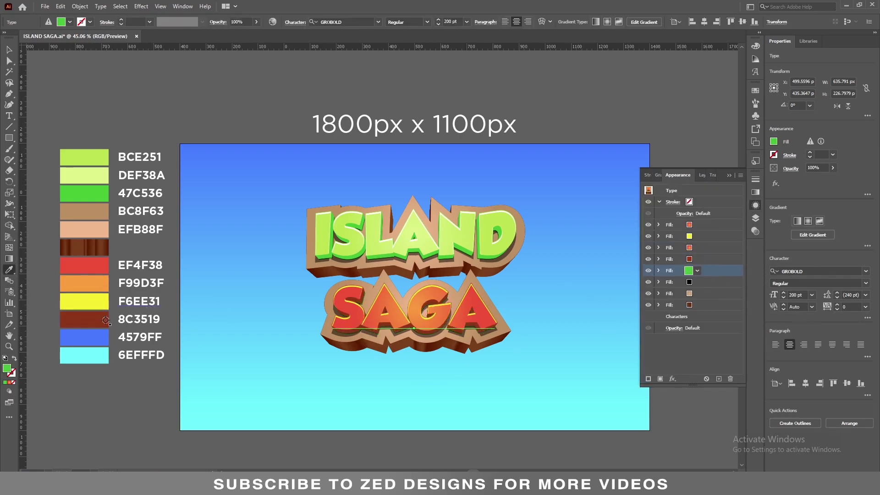
left_click(97, 322)
Set the fifth fill to Multiply blending and reselect the ISLAND title.
left_click(658, 270)
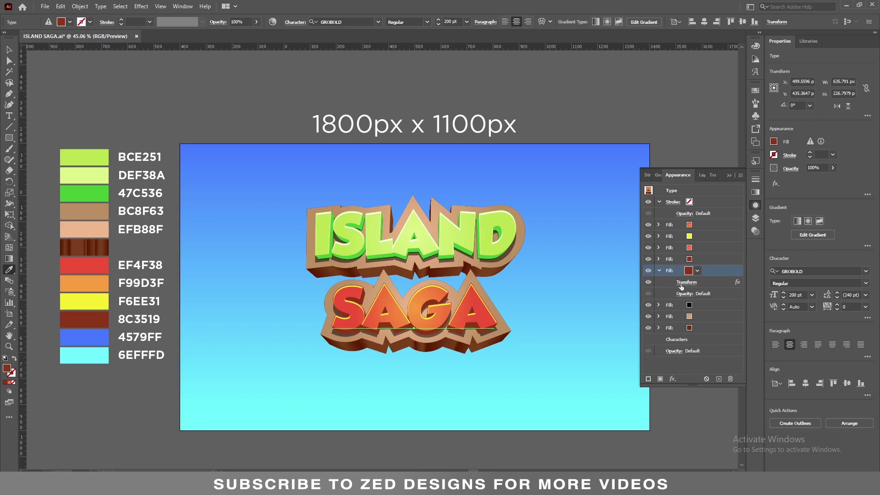
left_click(684, 294)
left_click(616, 311)
left_click(605, 163)
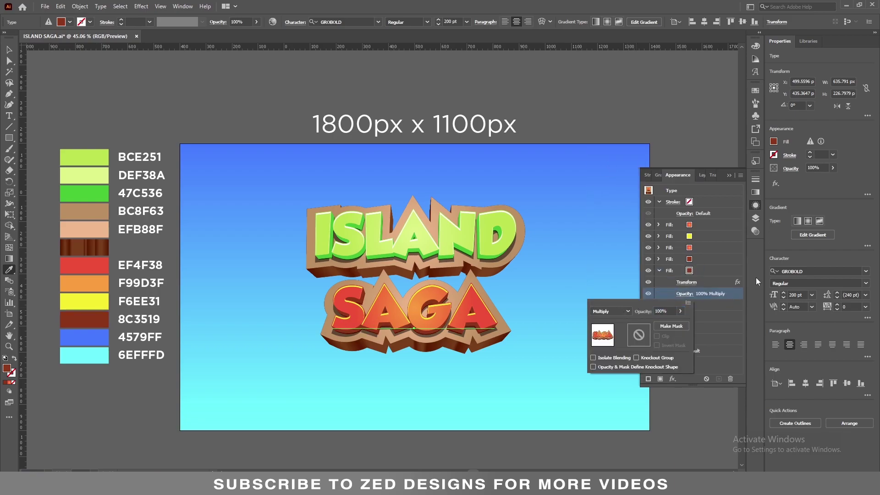
left_click(729, 175)
key("v")
key("ctrl+shift+a")
left_click(454, 224)
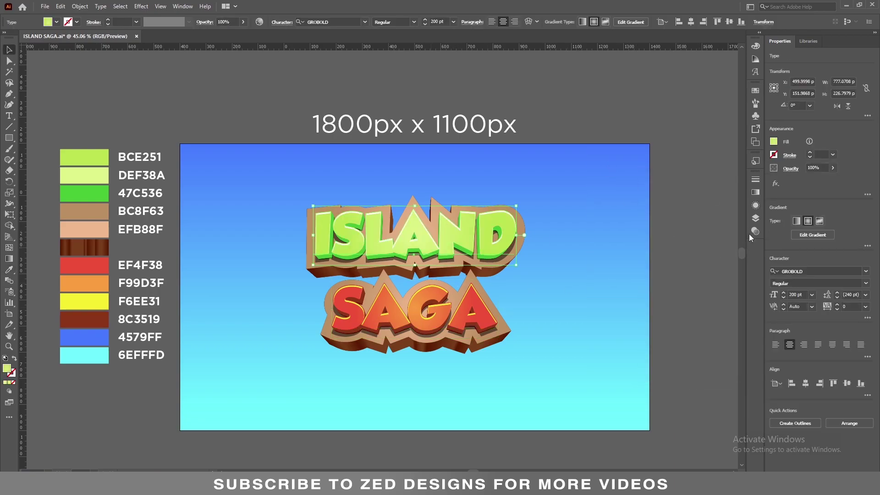
Apply an 18% Arc warp to the ISLAND title.
left_click(756, 204)
left_click(659, 202)
left_click(689, 190)
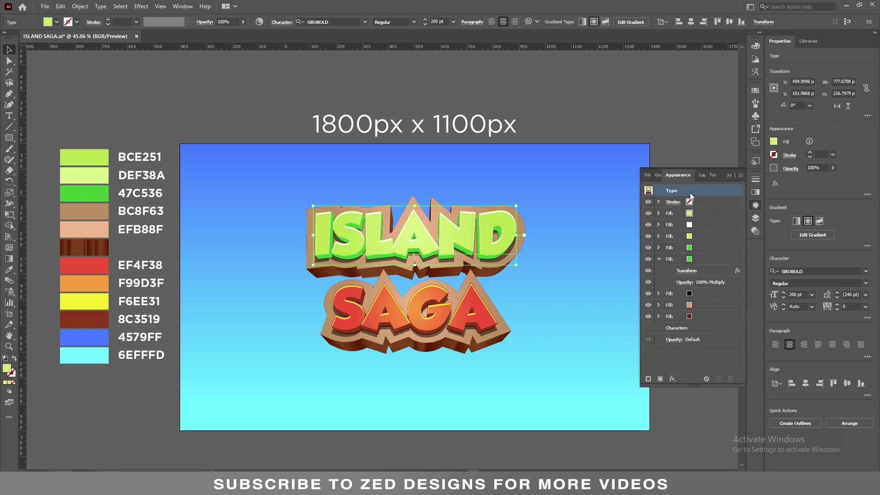
left_click(672, 380)
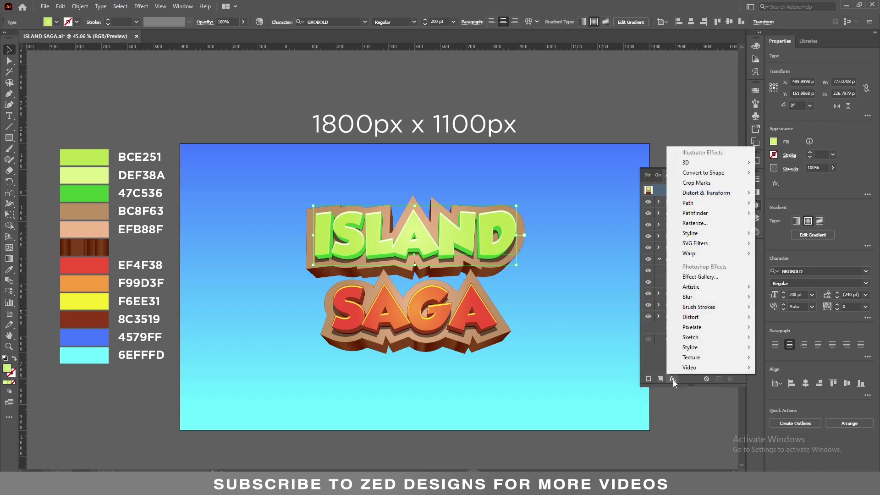
mouse_move(713, 255)
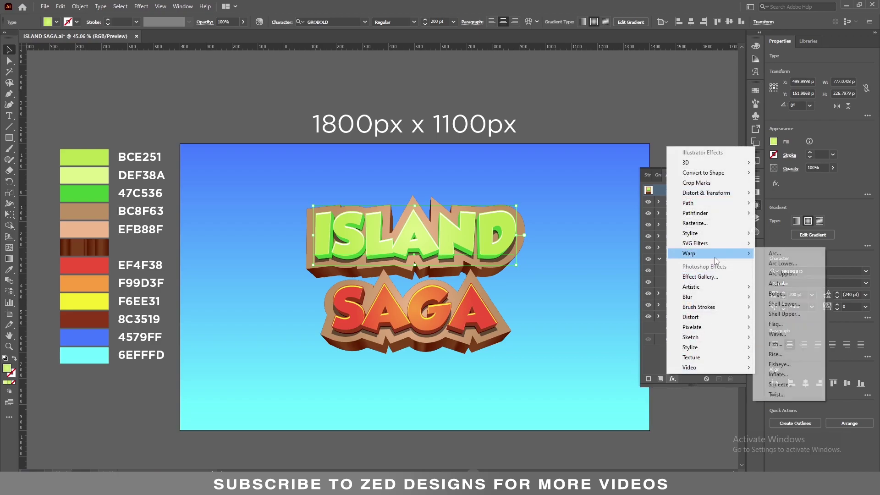
left_click(768, 254)
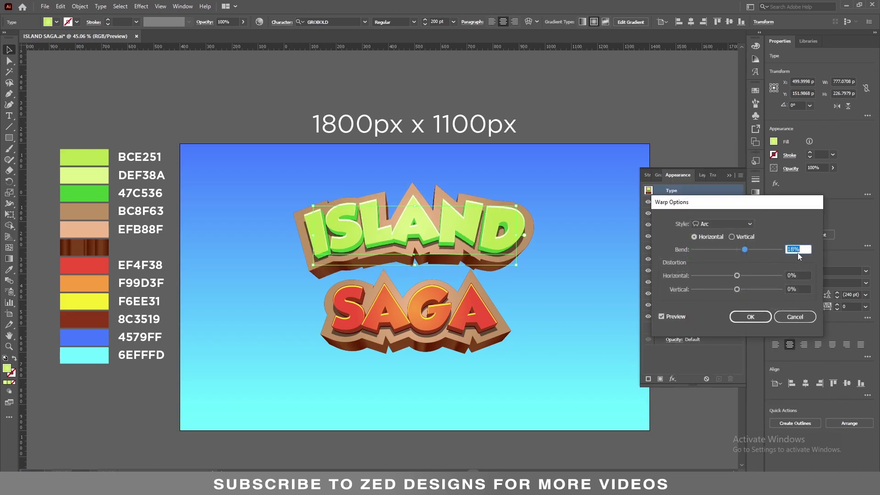
left_click(749, 317)
Select SAGA and apply the same 18% Arc warp.
left_click(509, 316)
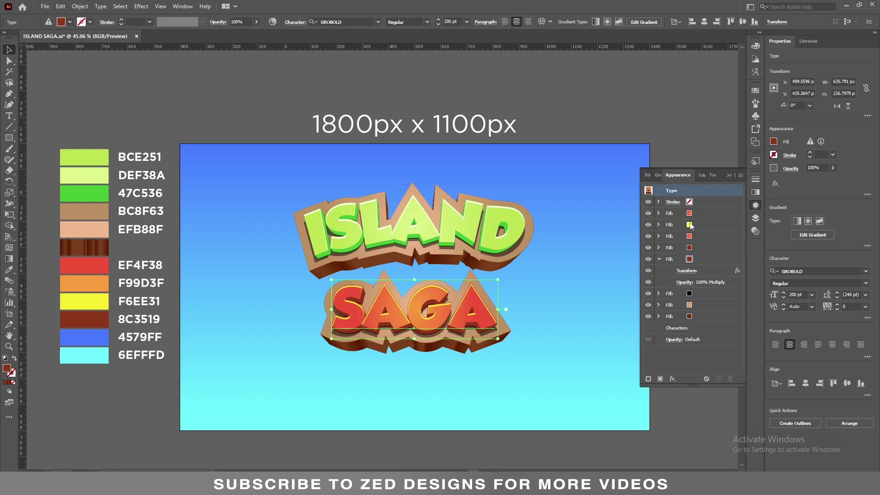
left_click(673, 379)
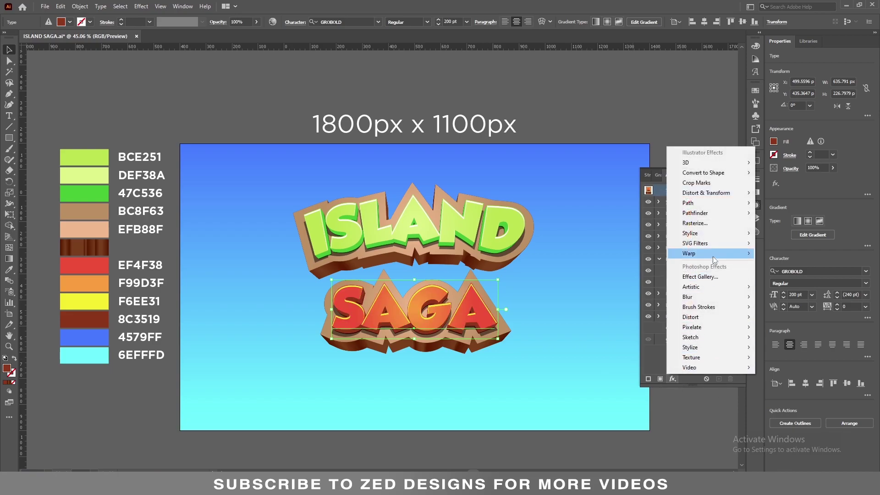
mouse_move(713, 253)
left_click(779, 253)
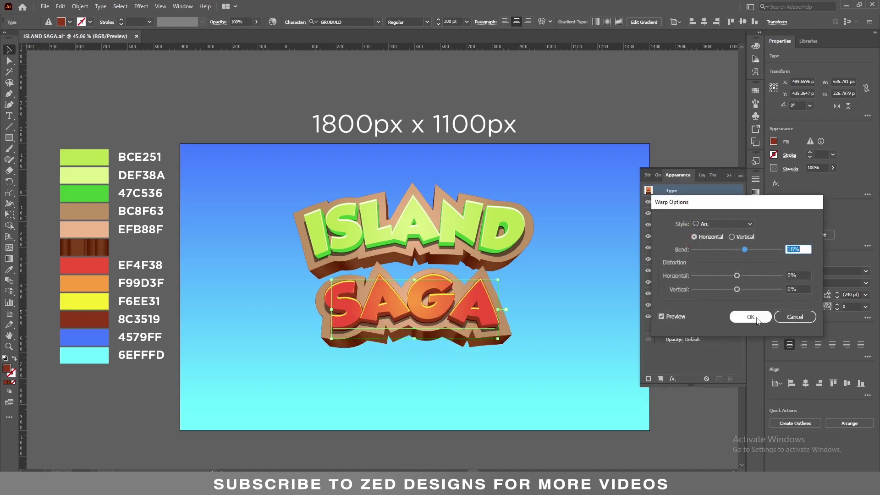